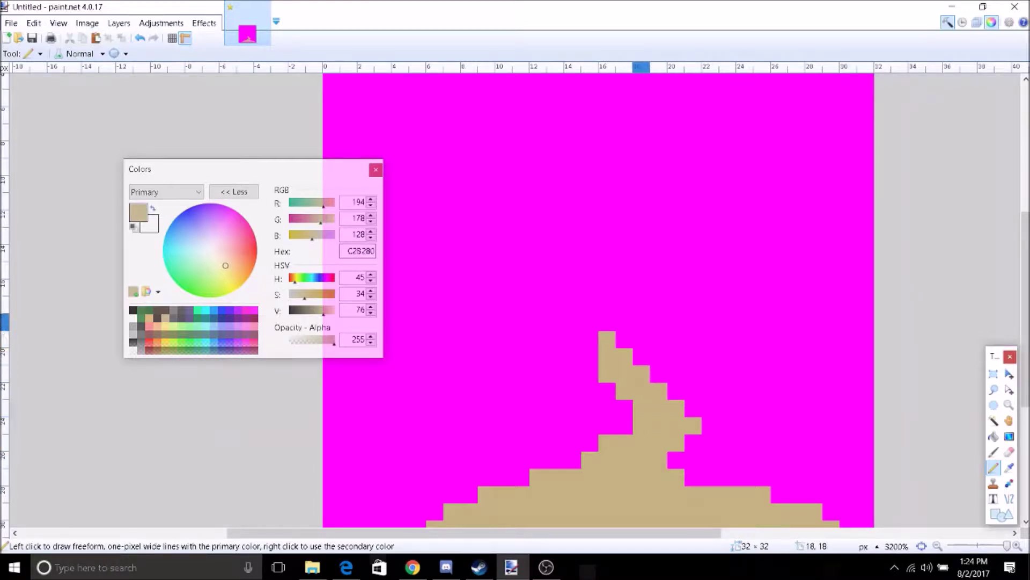
Step: Extend the tan trunk's tip upward with the Pencil and sample the magenta background as the secondary color
{"action": "scroll", "coordinate": [693, 390], "scroll_direction": "up", "scroll_amount": 3}
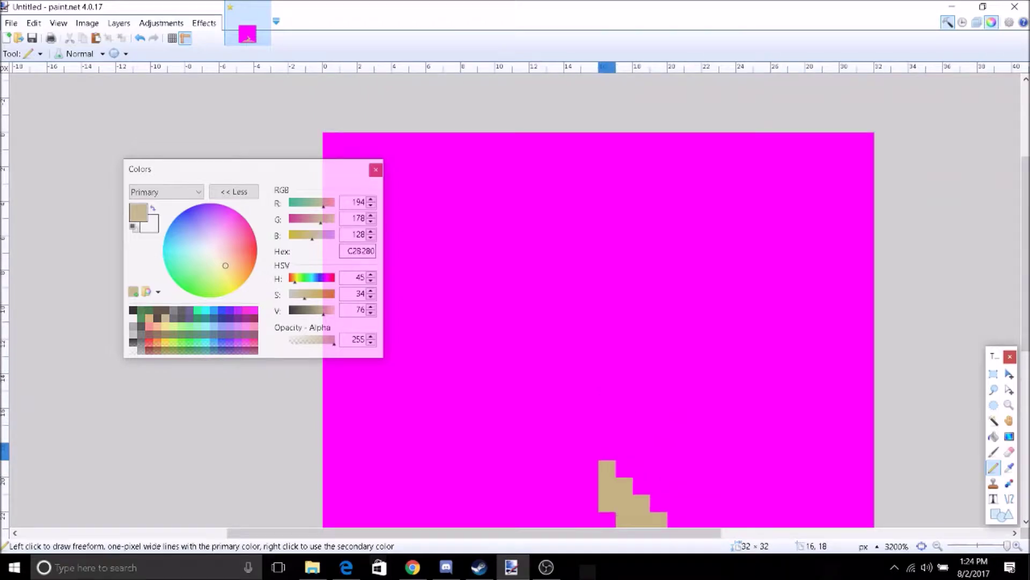
{"action": "left_click_drag", "start_coordinate": [590, 452], "coordinate": [606, 416]}
{"action": "left_click", "coordinate": [1009, 467]}
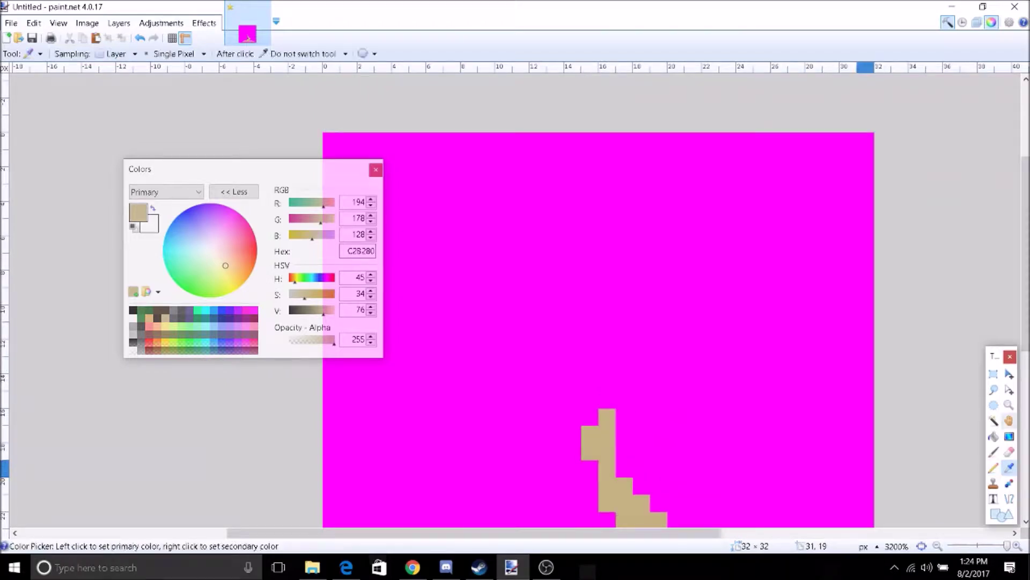
{"action": "right_click", "coordinate": [831, 434]}
{"action": "key", "text": "p"}
{"action": "left_click", "coordinate": [590, 417]}
{"action": "scroll", "coordinate": [658, 391], "scroll_direction": "down", "scroll_amount": 2}
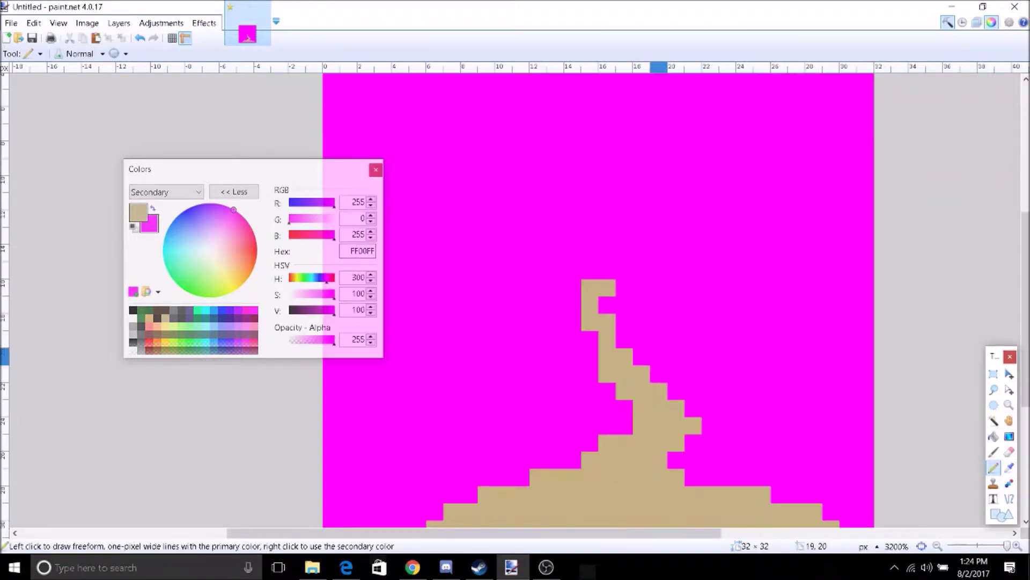
Step: Build a tan funnel above the trunk's neck, widening it upward to about 11 pixels
{"action": "scroll", "coordinate": [639, 373], "scroll_direction": "up", "scroll_amount": 1}
{"action": "left_click_drag", "start_coordinate": [607, 335], "coordinate": [573, 335]}
{"action": "scroll", "coordinate": [638, 381], "scroll_direction": "up", "scroll_amount": 1}
{"action": "left_click_drag", "start_coordinate": [554, 381], "coordinate": [624, 382]}
{"action": "scroll", "coordinate": [624, 381], "scroll_direction": "down", "scroll_amount": 3}
{"action": "scroll", "coordinate": [520, 429], "scroll_direction": "up", "scroll_amount": 4}
{"action": "left_click_drag", "start_coordinate": [537, 430], "coordinate": [658, 430]}
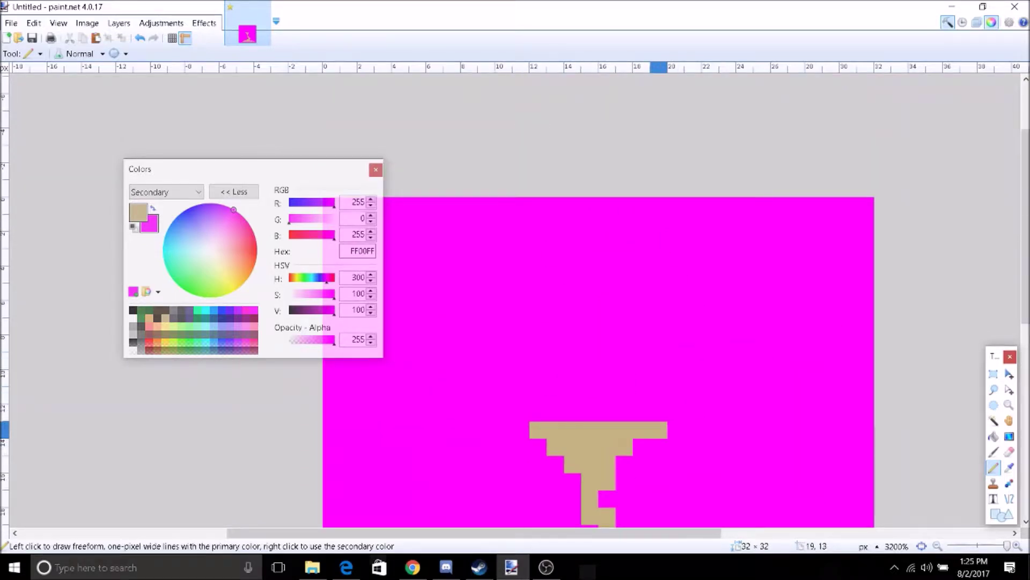
{"action": "mouse_move", "coordinate": [521, 412]}
{"action": "left_mouse_down"}
{"action": "mouse_move", "coordinate": [677, 413]}
{"action": "mouse_move", "coordinate": [522, 404]}
{"action": "mouse_move", "coordinate": [692, 395]}
{"action": "left_mouse_up"}
{"action": "scroll", "coordinate": [693, 396], "scroll_direction": "down", "scroll_amount": 5}
{"action": "scroll", "coordinate": [521, 316], "scroll_direction": "up", "scroll_amount": 4}
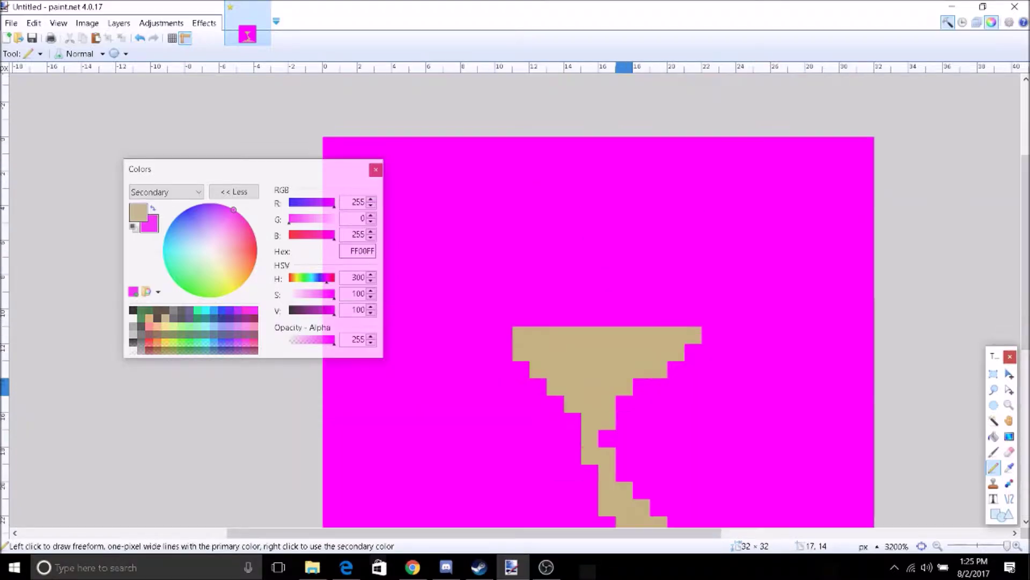
Step: Outline a wider tan band above the funnel, about 13 pixels across, and fill its hollow with the same tan
{"action": "left_click_drag", "start_coordinate": [521, 318], "coordinate": [693, 318]}
{"action": "left_click_drag", "start_coordinate": [503, 300], "coordinate": [711, 301]}
{"action": "mouse_move", "coordinate": [504, 285]}
{"action": "left_mouse_down"}
{"action": "mouse_move", "coordinate": [504, 267]}
{"action": "mouse_move", "coordinate": [692, 266]}
{"action": "mouse_move", "coordinate": [693, 283]}
{"action": "left_mouse_up"}
{"action": "left_click", "coordinate": [994, 436]}
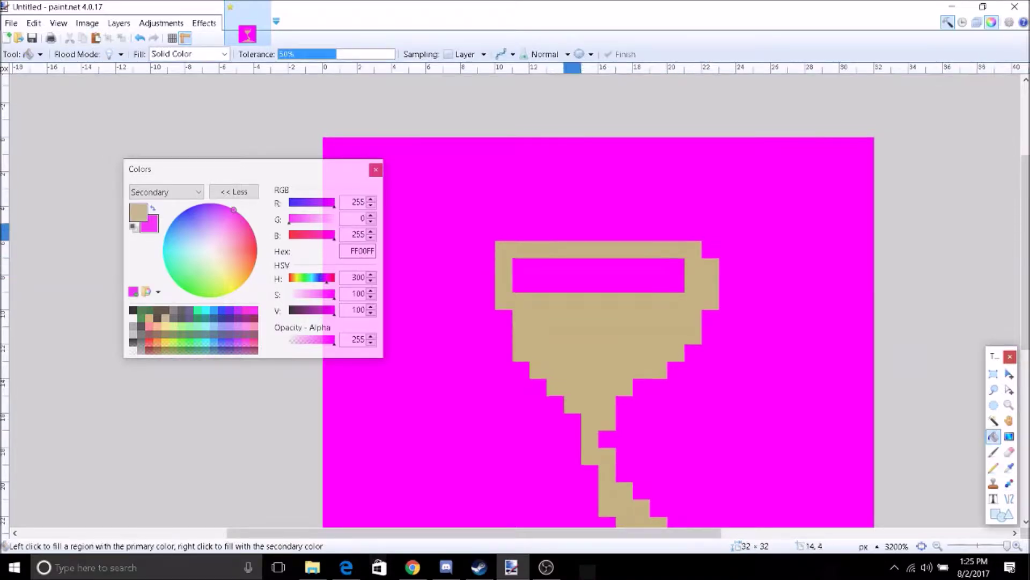
{"action": "left_click", "coordinate": [590, 267]}
Step: Draw the bulb's tapering upper part with a curled tip reaching the canvas's upper edge
{"action": "left_click", "coordinate": [994, 467]}
{"action": "scroll", "coordinate": [538, 177], "scroll_direction": "down", "scroll_amount": 4}
{"action": "scroll", "coordinate": [624, 222], "scroll_direction": "up", "scroll_amount": 2}
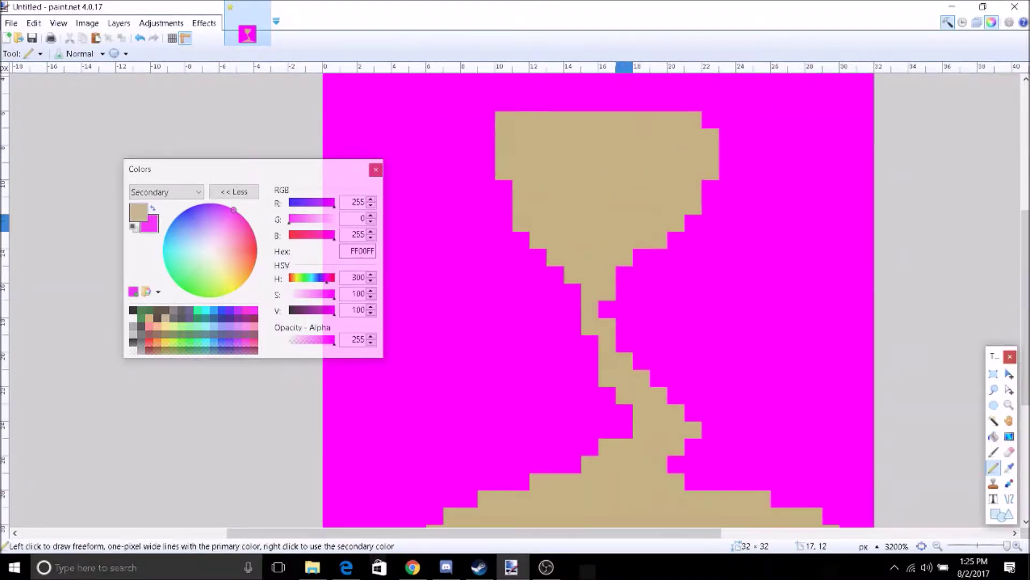
{"action": "scroll", "coordinate": [624, 223], "scroll_direction": "up", "scroll_amount": 1}
{"action": "scroll", "coordinate": [640, 252], "scroll_direction": "up", "scroll_amount": 3}
{"action": "mouse_move", "coordinate": [520, 361]}
{"action": "left_mouse_down"}
{"action": "mouse_move", "coordinate": [606, 361]}
{"action": "mouse_move", "coordinate": [660, 343]}
{"action": "mouse_move", "coordinate": [555, 343]}
{"action": "mouse_move", "coordinate": [642, 308]}
{"action": "mouse_move", "coordinate": [538, 274]}
{"action": "left_mouse_up"}
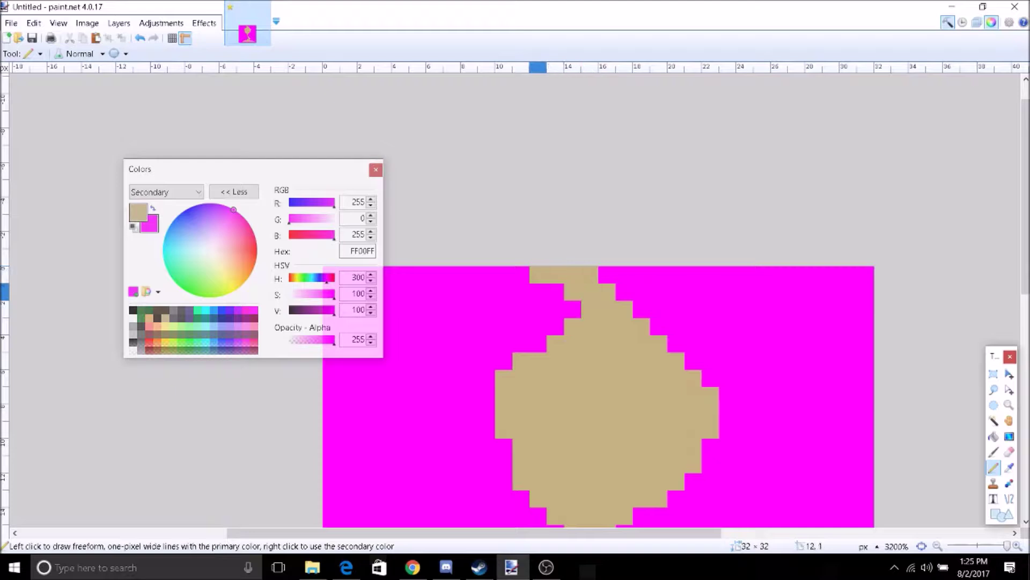
{"action": "scroll", "coordinate": [588, 292], "scroll_direction": "down", "scroll_amount": 2}
{"action": "scroll", "coordinate": [589, 292], "scroll_direction": "up", "scroll_amount": 1}
{"action": "scroll", "coordinate": [588, 292], "scroll_direction": "down", "scroll_amount": 5}
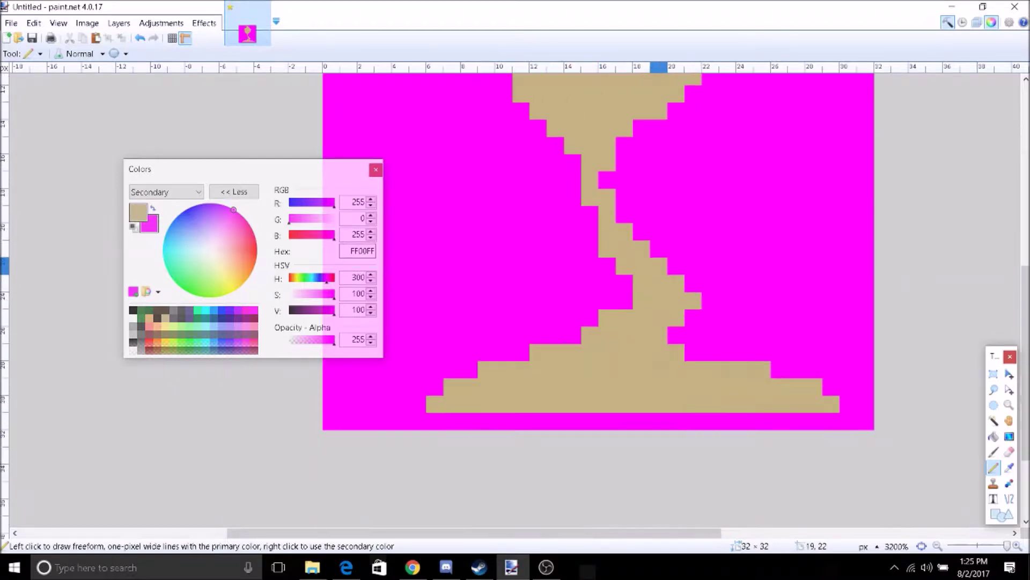
Step: Darken the primary color to A8996F and draw a jagged spire on the mound's left side
{"action": "left_click", "coordinate": [138, 212]}
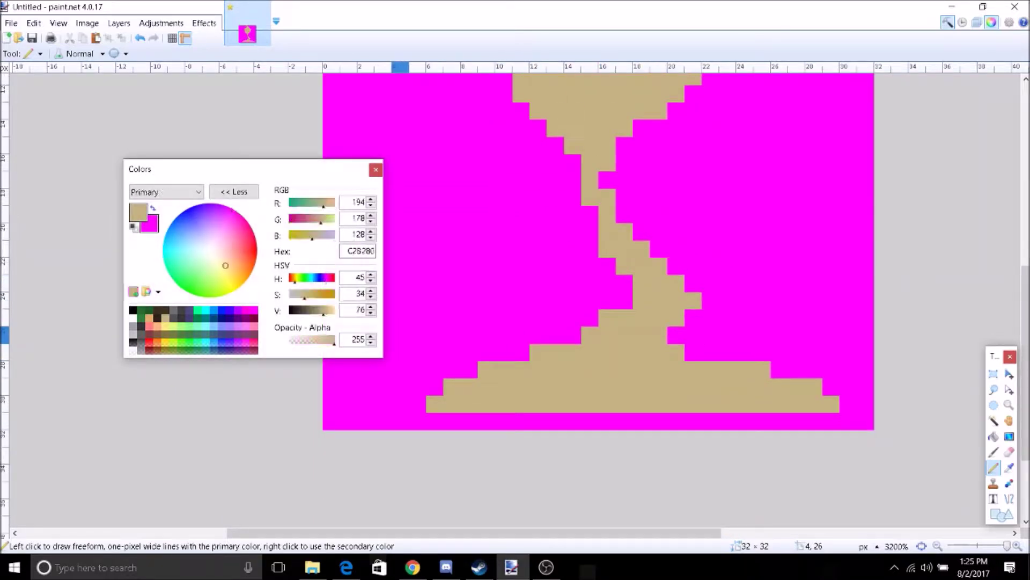
{"action": "left_click_drag", "start_coordinate": [323, 311], "coordinate": [320, 310]}
{"action": "mouse_move", "coordinate": [504, 353]}
{"action": "left_mouse_down"}
{"action": "mouse_move", "coordinate": [574, 318]}
{"action": "mouse_move", "coordinate": [540, 301]}
{"action": "mouse_move", "coordinate": [573, 300]}
{"action": "mouse_move", "coordinate": [556, 283]}
{"action": "left_mouse_up"}
{"action": "key", "text": "ctrl+z"}
{"action": "left_click", "coordinate": [539, 267]}
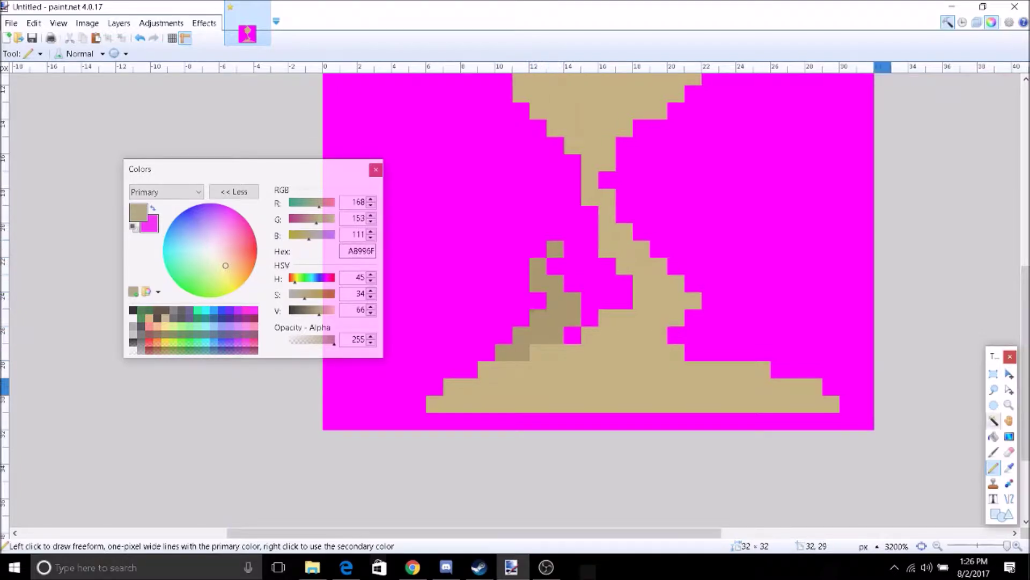
Step: Draw a taller spire on the mound's right side in the darker tan, erasing stray pixels with the background magenta
{"action": "mouse_move", "coordinate": [728, 352]}
{"action": "left_mouse_down"}
{"action": "mouse_move", "coordinate": [762, 352]}
{"action": "mouse_move", "coordinate": [779, 369]}
{"action": "mouse_move", "coordinate": [745, 335]}
{"action": "mouse_move", "coordinate": [762, 336]}
{"action": "mouse_move", "coordinate": [745, 318]}
{"action": "mouse_move", "coordinate": [726, 301]}
{"action": "left_mouse_up"}
{"action": "left_click", "coordinate": [709, 266]}
{"action": "right_click", "coordinate": [693, 248]}
{"action": "right_click", "coordinate": [710, 266]}
{"action": "right_click", "coordinate": [728, 283]}
{"action": "mouse_move", "coordinate": [715, 353]}
{"action": "left_mouse_down"}
{"action": "mouse_move", "coordinate": [762, 318]}
{"action": "mouse_move", "coordinate": [745, 300]}
{"action": "mouse_move", "coordinate": [710, 301]}
{"action": "mouse_move", "coordinate": [718, 284]}
{"action": "mouse_move", "coordinate": [745, 284]}
{"action": "mouse_move", "coordinate": [727, 283]}
{"action": "mouse_move", "coordinate": [692, 215]}
{"action": "left_mouse_up"}
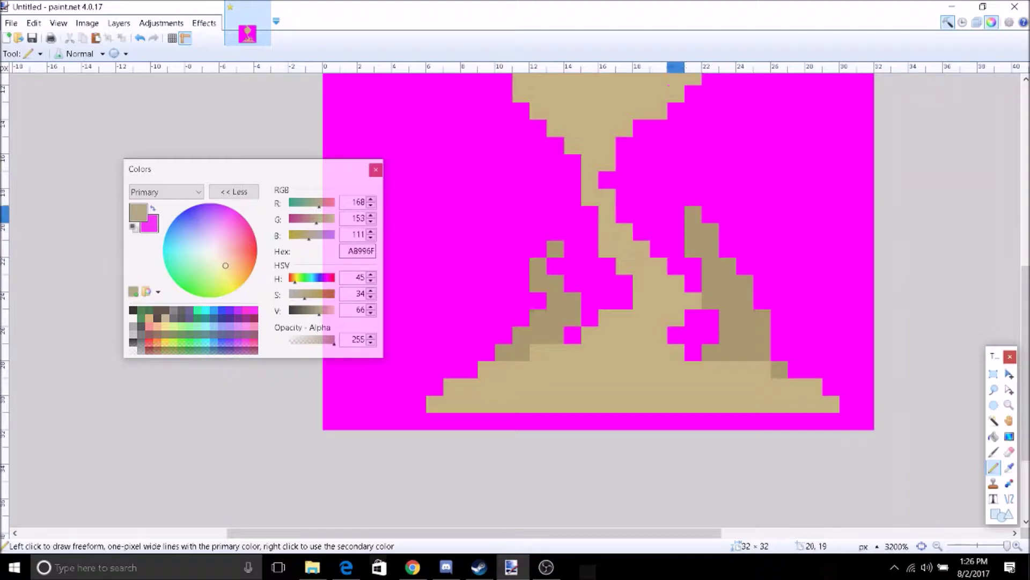
Step: Extend the right spire up to the bulb's underside with thin vertical pixel strokes, undoing the misplaced ones
{"action": "left_click", "coordinate": [677, 180]}
{"action": "left_click", "coordinate": [659, 164]}
{"action": "mouse_move", "coordinate": [642, 146]}
{"action": "left_mouse_down"}
{"action": "mouse_move", "coordinate": [642, 129]}
{"action": "mouse_move", "coordinate": [659, 163]}
{"action": "left_mouse_up"}
{"action": "key", "text": "ctrl+z"}
{"action": "left_click", "coordinate": [677, 163]}
{"action": "key", "text": "ctrl+z"}
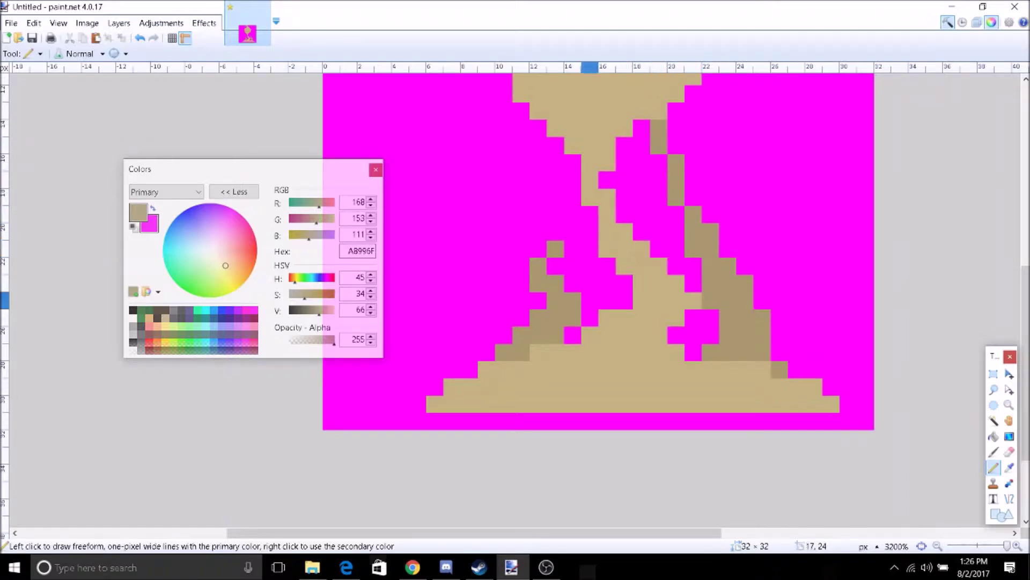
Step: Darken the primary color to 938761, shade the left spire's inner side and extend its tip up to the trunk's neck
{"action": "left_click", "coordinate": [316, 311]}
{"action": "left_click", "coordinate": [573, 335]}
{"action": "mouse_move", "coordinate": [589, 318]}
{"action": "left_mouse_down"}
{"action": "mouse_move", "coordinate": [607, 300]}
{"action": "mouse_move", "coordinate": [538, 266]}
{"action": "left_mouse_up"}
{"action": "mouse_move", "coordinate": [538, 231]}
{"action": "left_mouse_down"}
{"action": "mouse_move", "coordinate": [555, 197]}
{"action": "mouse_move", "coordinate": [572, 179]}
{"action": "left_mouse_up"}
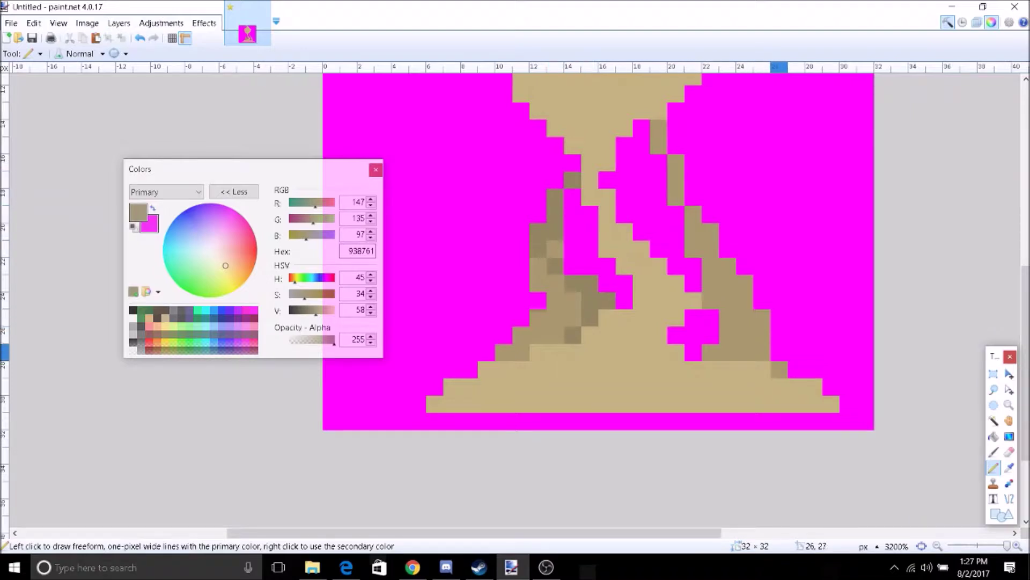
Step: Draw a small hooked spire in the darkest tan at each outer end of the mound
{"action": "left_click_drag", "start_coordinate": [780, 352], "coordinate": [797, 369]}
{"action": "left_click", "coordinate": [813, 370]}
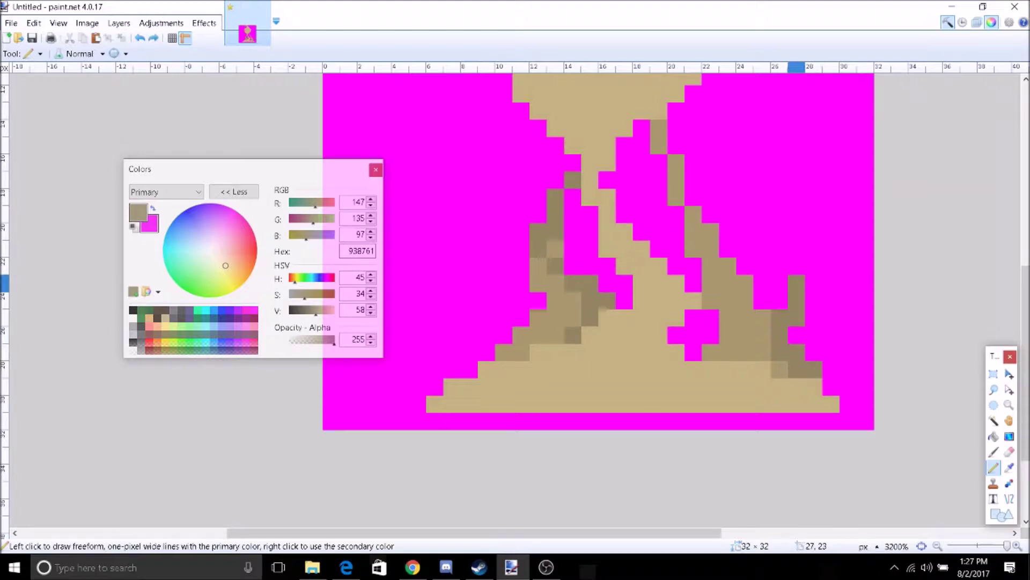
{"action": "left_click", "coordinate": [487, 351]}
{"action": "left_click_drag", "start_coordinate": [469, 351], "coordinate": [469, 369]}
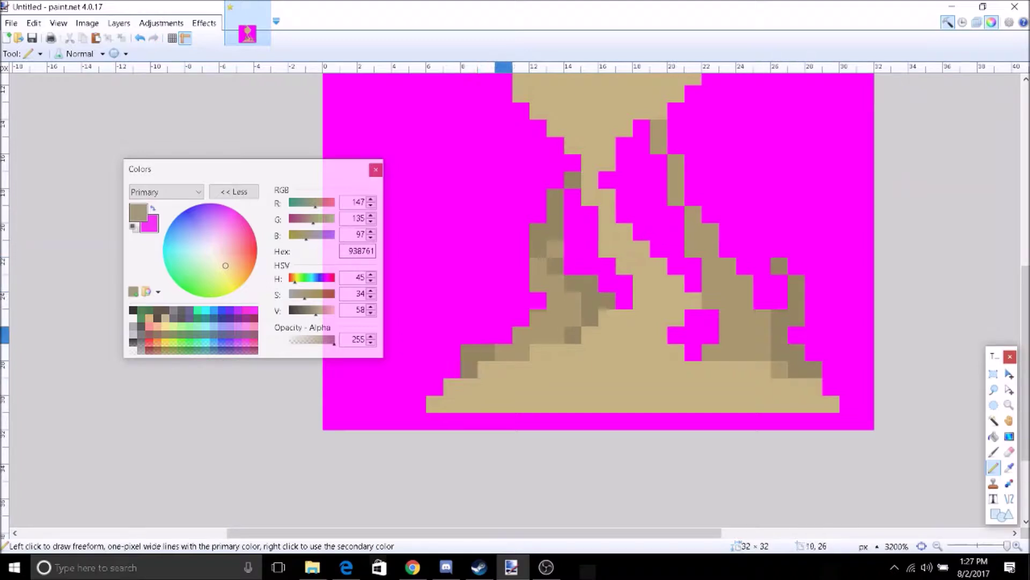
{"action": "left_click_drag", "start_coordinate": [503, 318], "coordinate": [486, 318]}
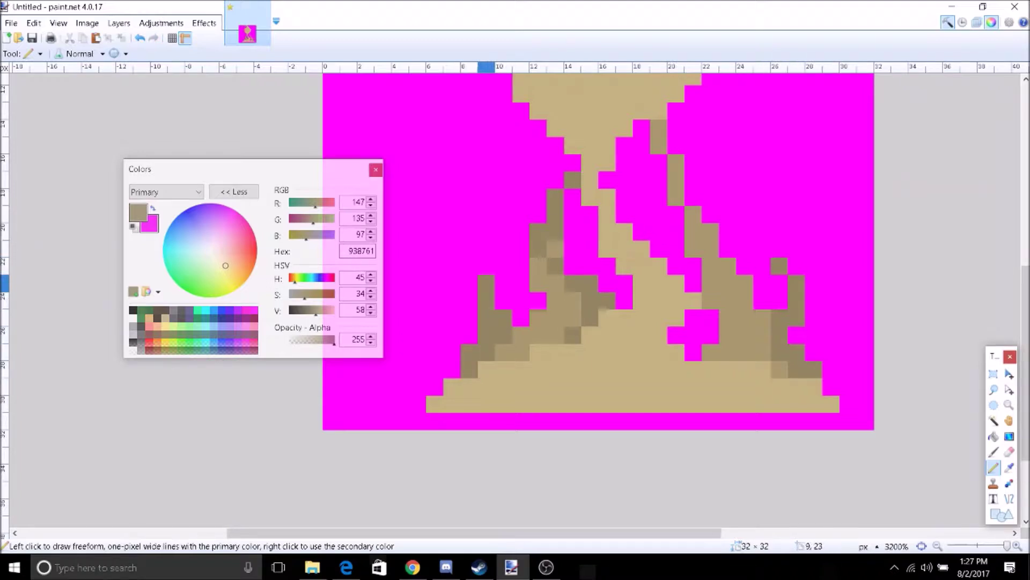
Step: Zoom out to examine the whole sprite, and return to 3200% zoom
{"action": "left_click", "coordinate": [1009, 405]}
{"action": "right_click", "coordinate": [729, 291]}
{"action": "right_click", "coordinate": [730, 291]}
{"action": "right_click", "coordinate": [730, 291]}
{"action": "right_click", "coordinate": [730, 290]}
{"action": "left_click", "coordinate": [735, 273]}
{"action": "left_click", "coordinate": [751, 274]}
{"action": "left_click", "coordinate": [757, 273]}
{"action": "left_click", "coordinate": [762, 271]}
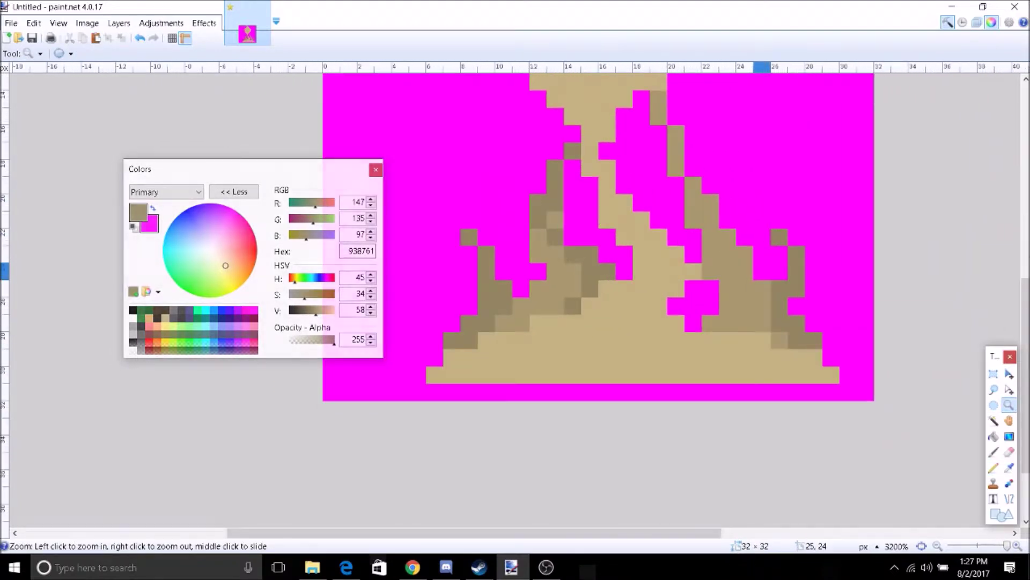
{"action": "scroll", "coordinate": [693, 204], "scroll_direction": "up", "scroll_amount": 2}
{"action": "scroll", "coordinate": [692, 204], "scroll_direction": "down", "scroll_amount": 1}
Step: Sample the mound's tan, darken it to BAAA7A and shade the mound's lower edge with the Pencil
{"action": "left_click", "coordinate": [1009, 467]}
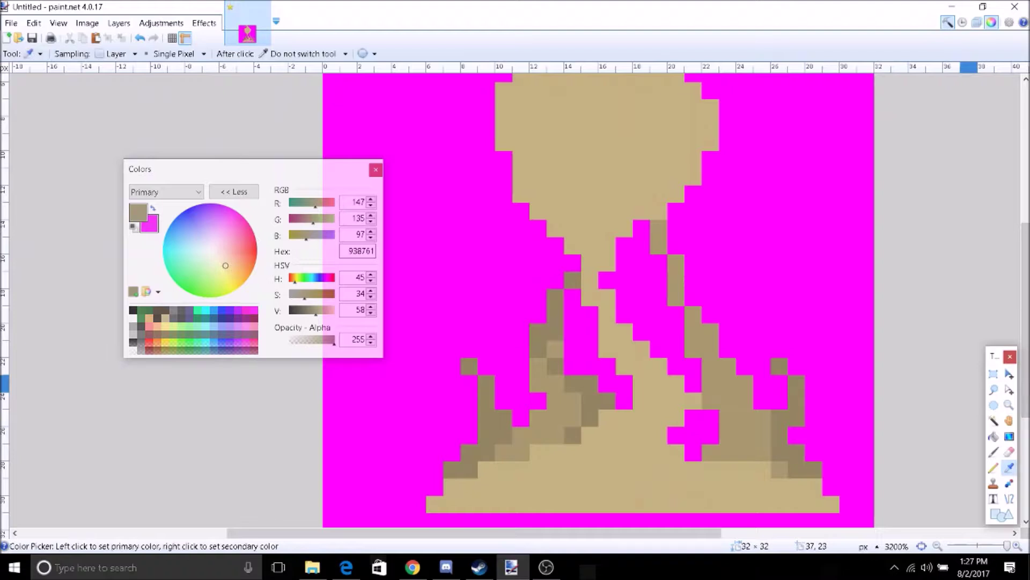
{"action": "left_click", "coordinate": [728, 481]}
{"action": "left_click", "coordinate": [994, 467]}
{"action": "left_click_drag", "start_coordinate": [324, 311], "coordinate": [323, 311]}
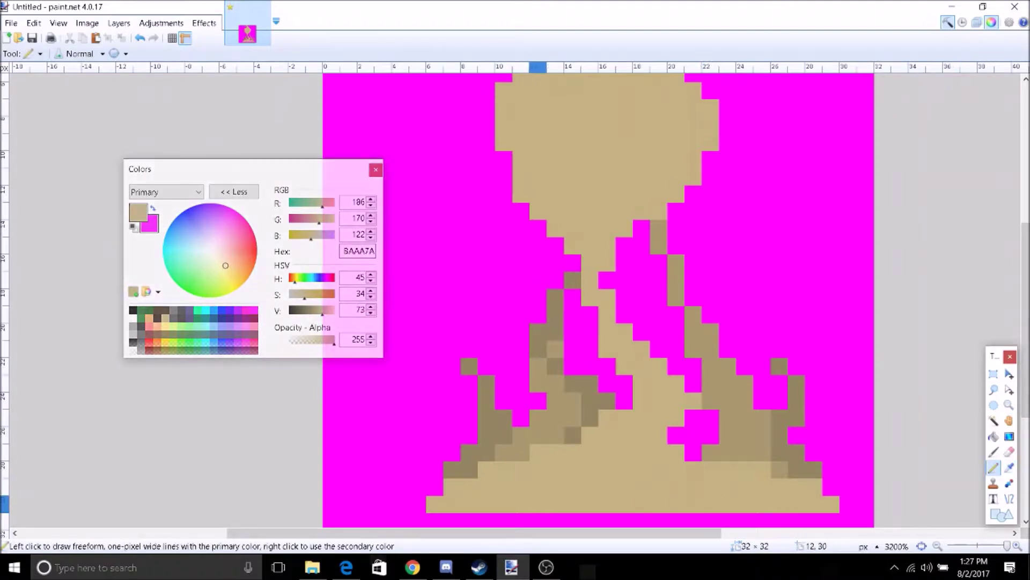
{"action": "left_click", "coordinate": [539, 504]}
{"action": "scroll", "coordinate": [612, 499], "scroll_direction": "down", "scroll_amount": 3}
{"action": "mouse_move", "coordinate": [555, 310]}
{"action": "left_mouse_down"}
{"action": "mouse_move", "coordinate": [648, 310]}
{"action": "mouse_move", "coordinate": [642, 289]}
{"action": "mouse_move", "coordinate": [711, 293]}
{"action": "left_mouse_up"}
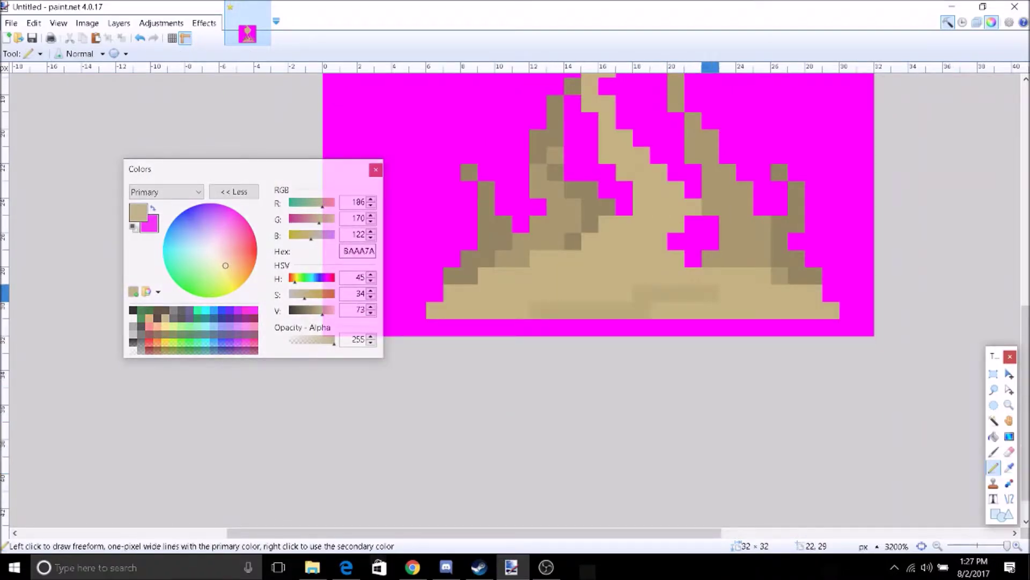
{"action": "left_click", "coordinate": [994, 435]}
{"action": "left_click", "coordinate": [745, 310]}
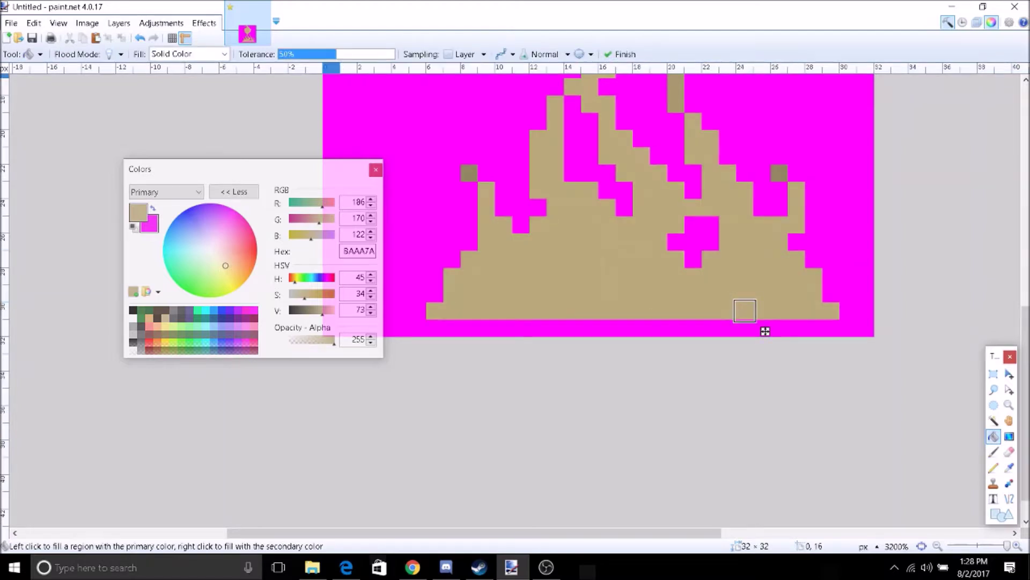
{"action": "key", "text": "ctrl+z"}
Step: Shade the rest of the mound's lower right and the right edges of the trunk, neck and bulb with the darker tan
{"action": "left_click", "coordinate": [994, 467]}
{"action": "mouse_move", "coordinate": [693, 276]}
{"action": "left_mouse_down"}
{"action": "mouse_move", "coordinate": [659, 242]}
{"action": "mouse_move", "coordinate": [677, 210]}
{"action": "left_mouse_up"}
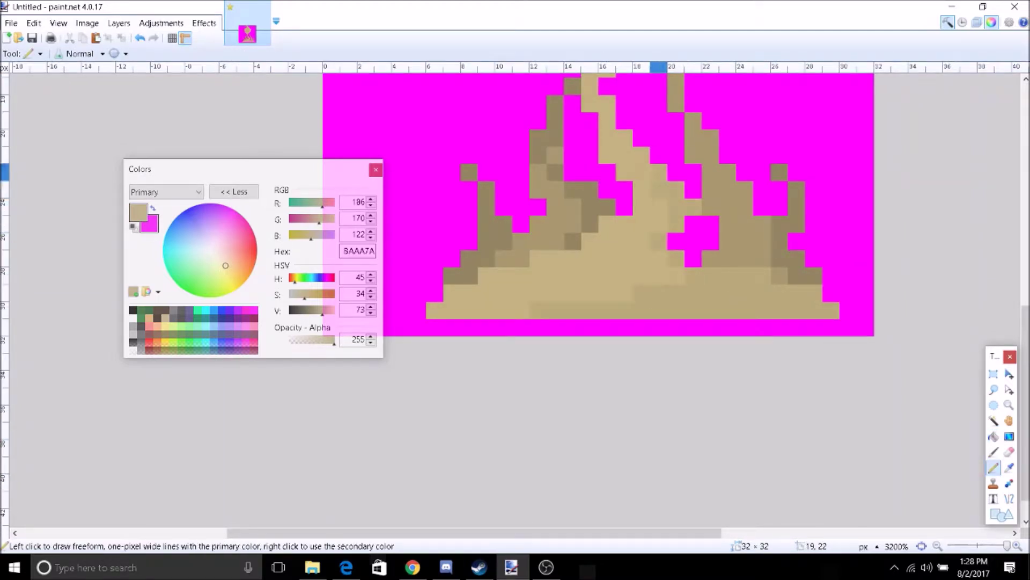
{"action": "scroll", "coordinate": [624, 138], "scroll_direction": "up", "scroll_amount": 3}
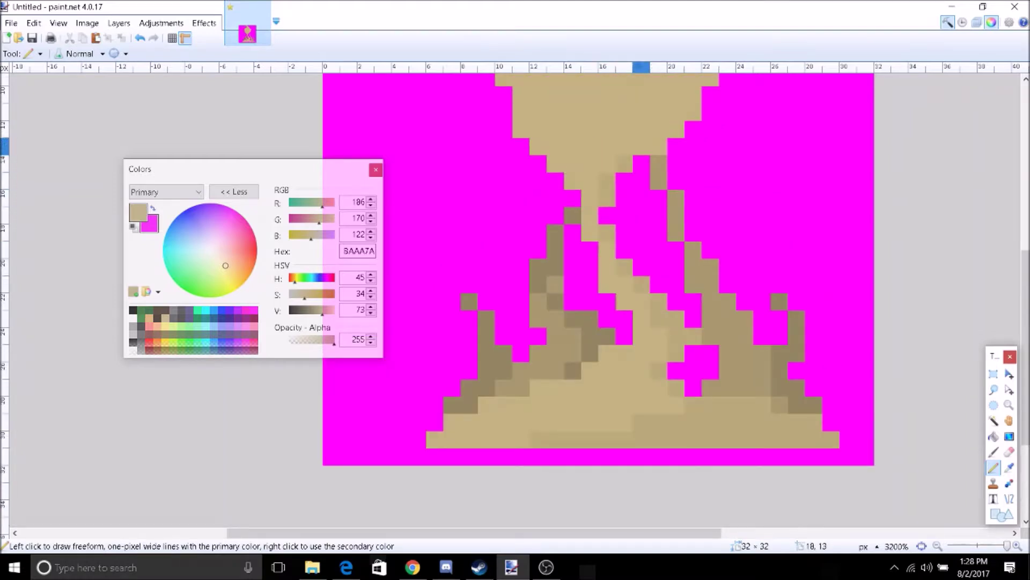
{"action": "scroll", "coordinate": [641, 146], "scroll_direction": "up", "scroll_amount": 2}
{"action": "mouse_move", "coordinate": [625, 212]}
{"action": "left_mouse_down"}
{"action": "mouse_move", "coordinate": [665, 194]}
{"action": "mouse_move", "coordinate": [673, 175]}
{"action": "left_mouse_up"}
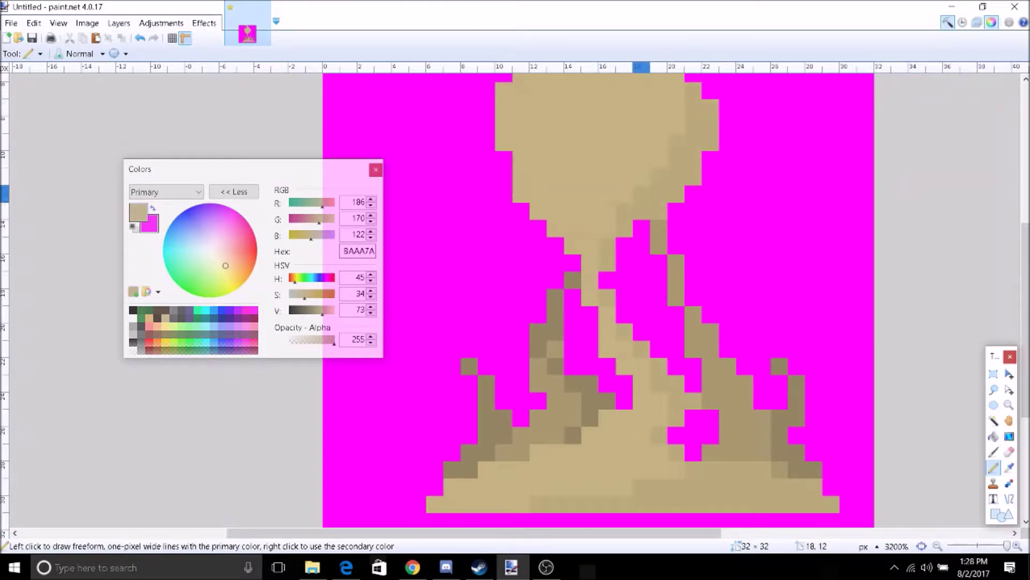
{"action": "scroll", "coordinate": [607, 228], "scroll_direction": "up", "scroll_amount": 5}
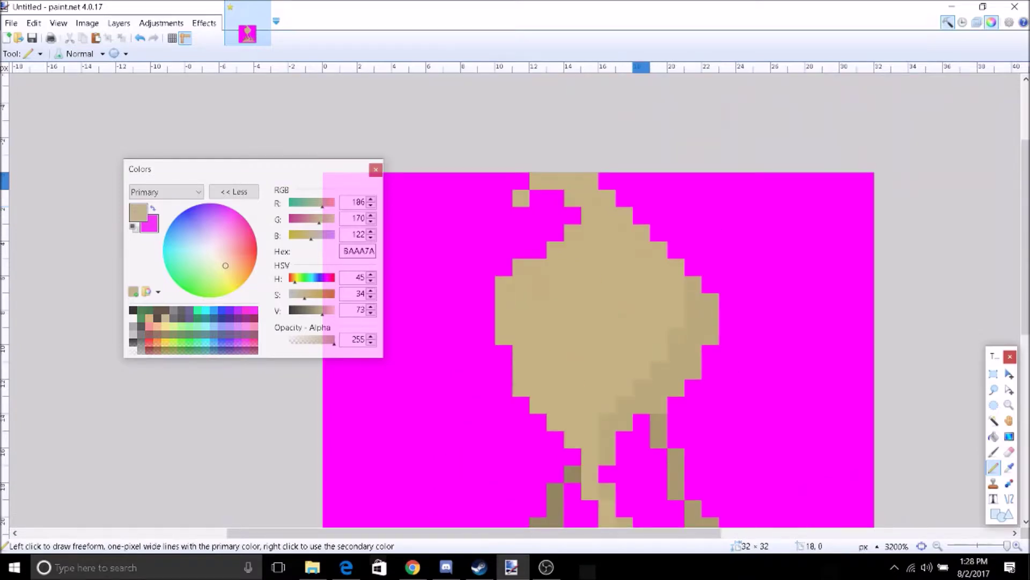
{"action": "key", "text": "ctrl+z"}
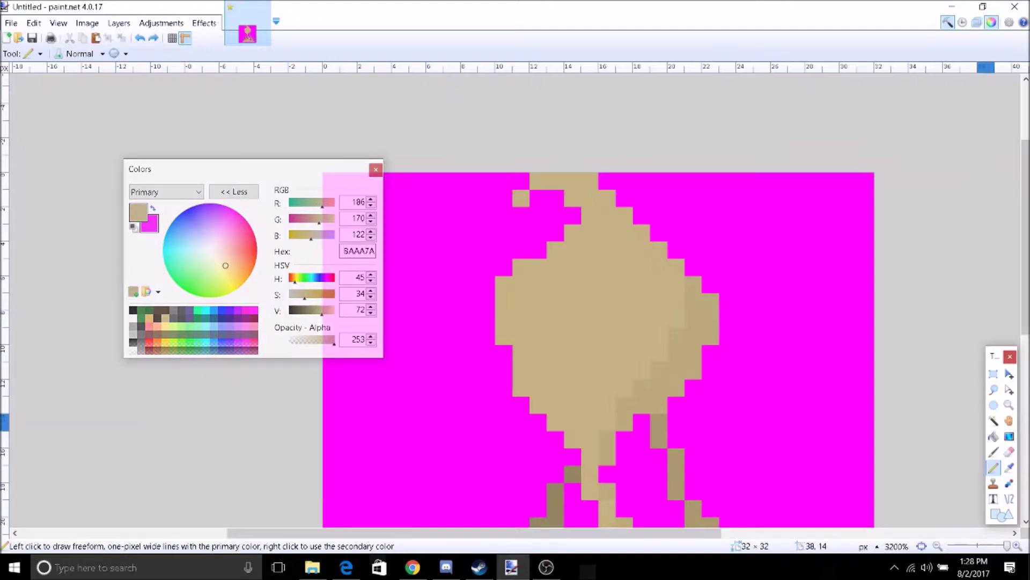
Step: Set the primary color's opacity to 255 and darken the color to AA9C70
{"action": "double_click", "coordinate": [371, 342]}
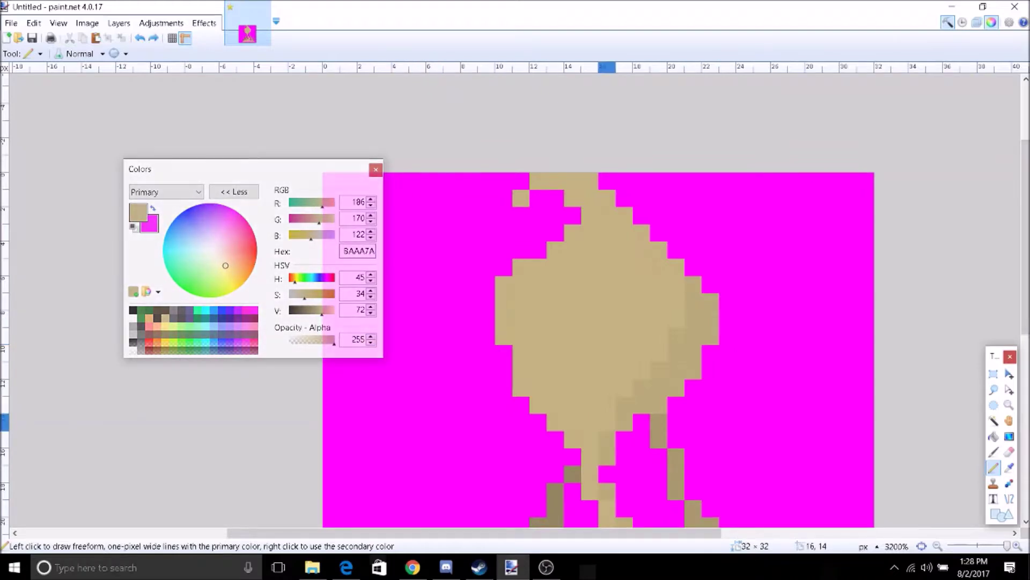
{"action": "key", "text": "Down"}
{"action": "key", "text": "Down"}
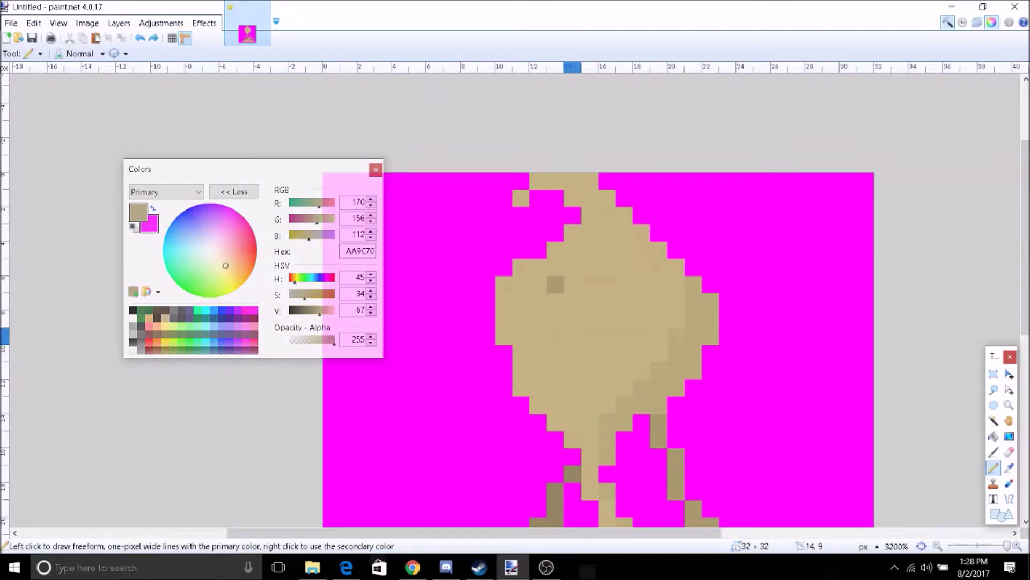
Step: Scatter single-pixel dark speckles across the bulb and its curled tip
{"action": "left_click", "coordinate": [590, 250]}
{"action": "left_click", "coordinate": [538, 285]}
{"action": "left_click", "coordinate": [538, 370]}
{"action": "left_click", "coordinate": [573, 301]}
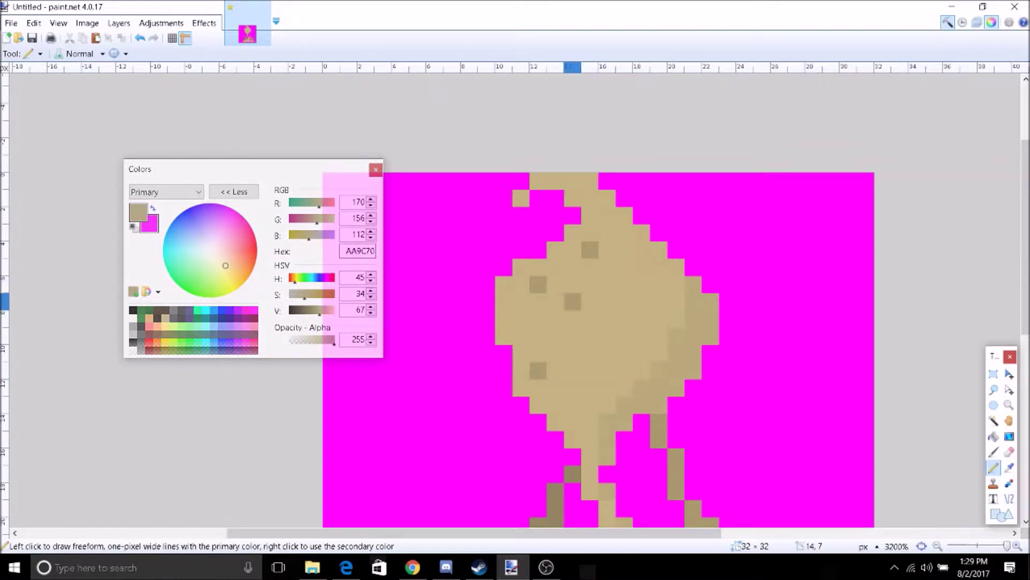
{"action": "left_click", "coordinate": [607, 215]}
{"action": "left_click", "coordinate": [572, 181]}
{"action": "left_click", "coordinate": [573, 337]}
{"action": "left_click", "coordinate": [555, 405]}
{"action": "scroll", "coordinate": [633, 330], "scroll_direction": "down", "scroll_amount": 4}
{"action": "scroll", "coordinate": [639, 323], "scroll_direction": "up", "scroll_amount": 3}
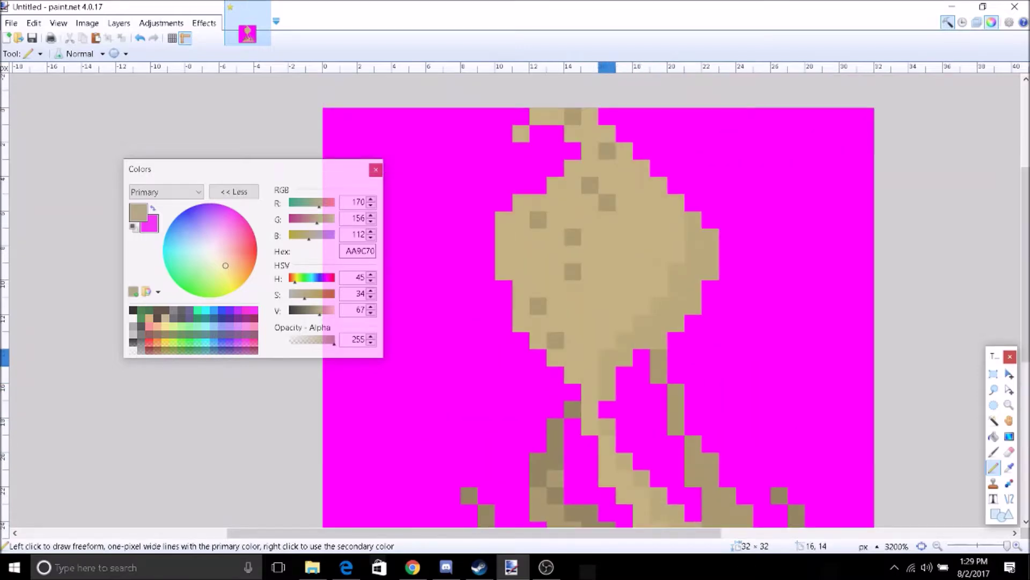
{"action": "scroll", "coordinate": [607, 357], "scroll_direction": "down", "scroll_amount": 4}
{"action": "scroll", "coordinate": [590, 263], "scroll_direction": "up", "scroll_amount": 2}
{"action": "left_click", "coordinate": [590, 259]}
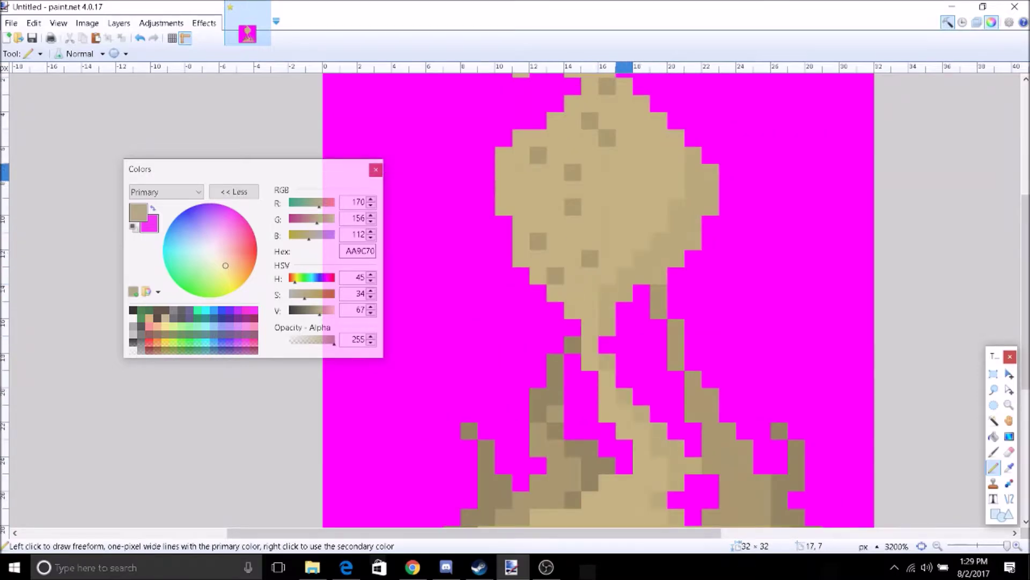
Step: Add a speckle in the bulb's upper middle and cover the one above it by moving a plain 2 × 1 pixel patch one pixel left
{"action": "left_click", "coordinate": [607, 155]}
{"action": "key", "text": "s"}
{"action": "left_click_drag", "start_coordinate": [616, 130], "coordinate": [650, 145]}
{"action": "key", "text": "m"}
{"action": "key", "text": "Left"}
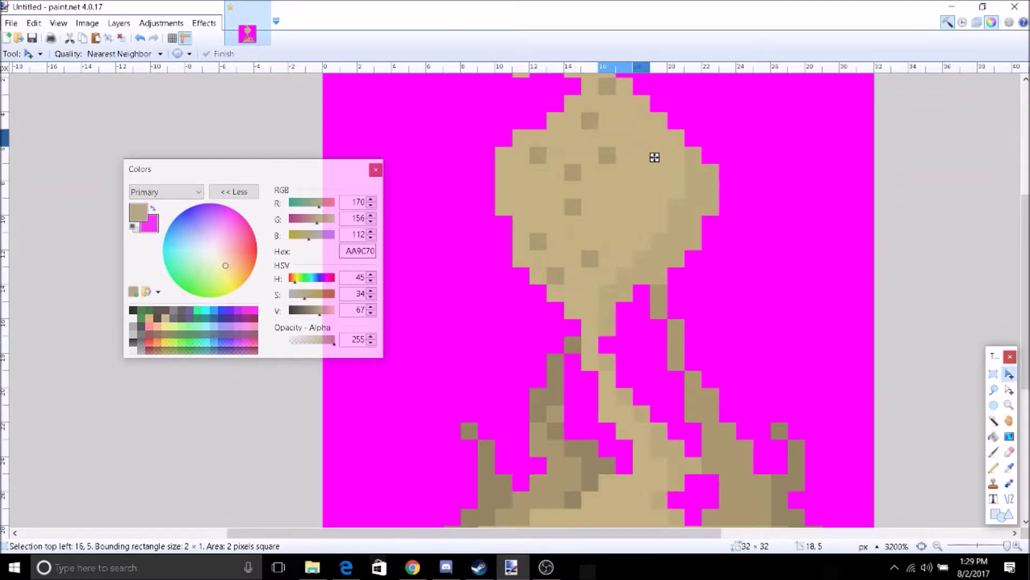
{"action": "key", "text": "Escape"}
Step: Scatter single-pixel dark speckles across the mound at the sprite's base
{"action": "scroll", "coordinate": [659, 177], "scroll_direction": "down", "scroll_amount": 2}
{"action": "key", "text": "p"}
{"action": "left_click", "coordinate": [607, 369]}
{"action": "left_click", "coordinate": [574, 404]}
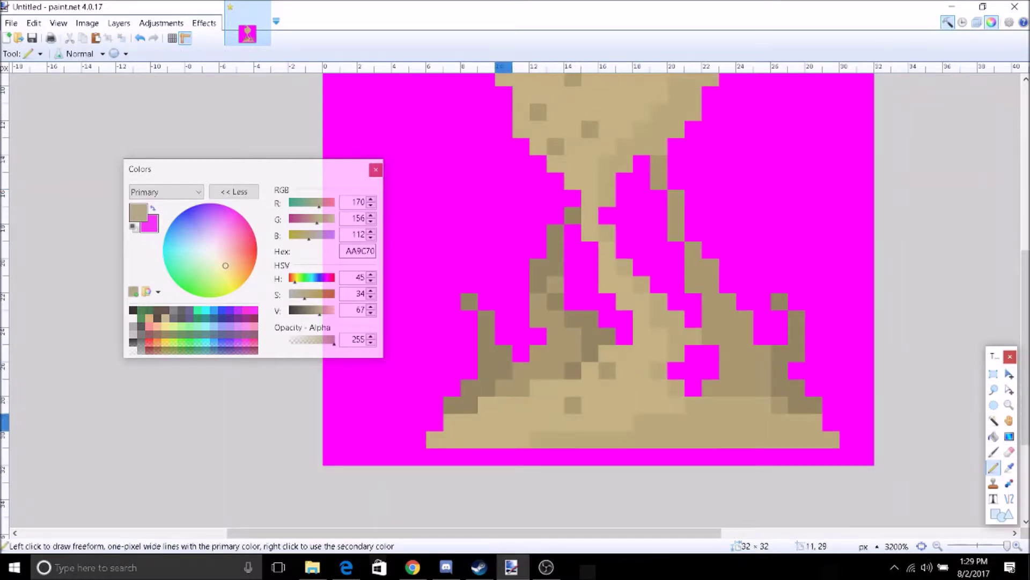
{"action": "left_click", "coordinate": [781, 440]}
{"action": "scroll", "coordinate": [763, 421], "scroll_direction": "up", "scroll_amount": 2}
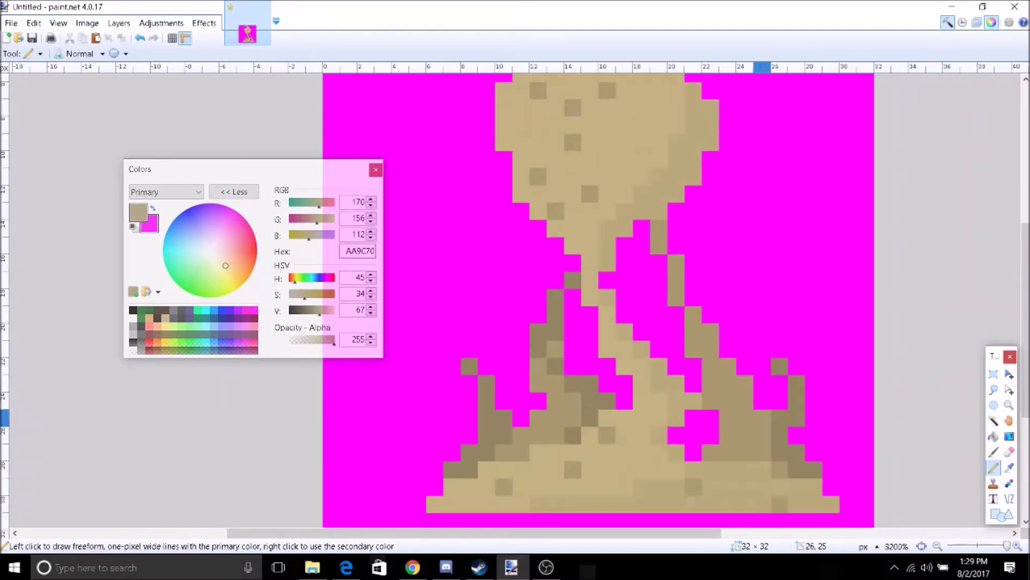
Step: Darken the primary color to 9B8E66 and add single-pixel speckles on the mid-tone spires
{"action": "left_click", "coordinate": [317, 310]}
{"action": "left_click", "coordinate": [745, 418]}
{"action": "left_click", "coordinate": [676, 279]}
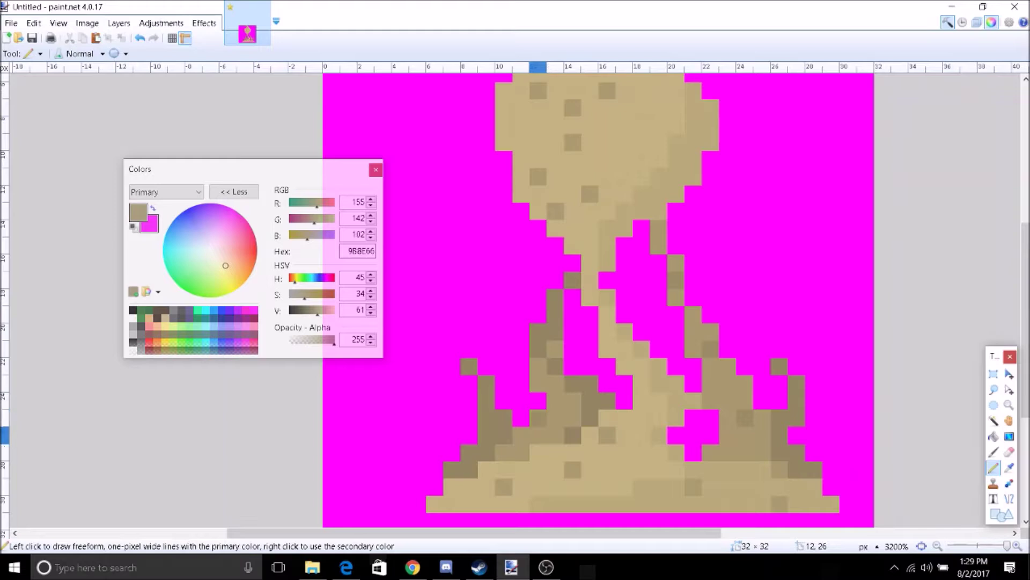
Step: Darken the primary color to 7C7252 and dot single-pixel speckles on the darkest spires
{"action": "left_click_drag", "start_coordinate": [317, 310], "coordinate": [311, 311]}
{"action": "left_click", "coordinate": [486, 436]}
{"action": "left_click", "coordinate": [590, 401]}
{"action": "left_click", "coordinate": [556, 315]}
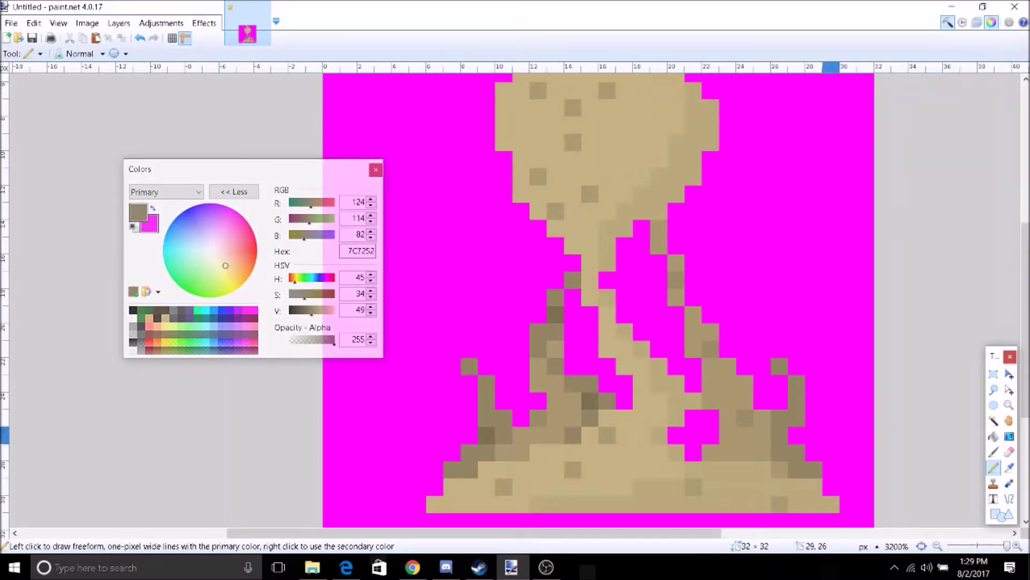
Step: Select the whole canvas and shift the artwork down one pixel so the mound meets the lower edge
{"action": "left_click", "coordinate": [1009, 404]}
{"action": "right_click", "coordinate": [842, 373]}
{"action": "right_click", "coordinate": [842, 373]}
{"action": "left_click", "coordinate": [993, 374]}
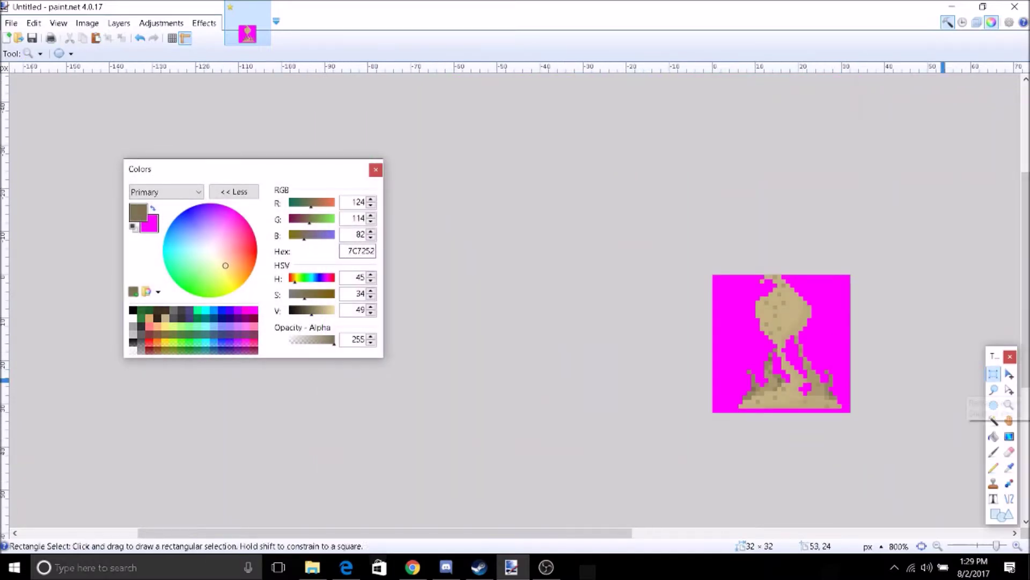
{"action": "left_click", "coordinate": [993, 374]}
{"action": "key", "text": "ctrl+a"}
{"action": "key", "text": "m"}
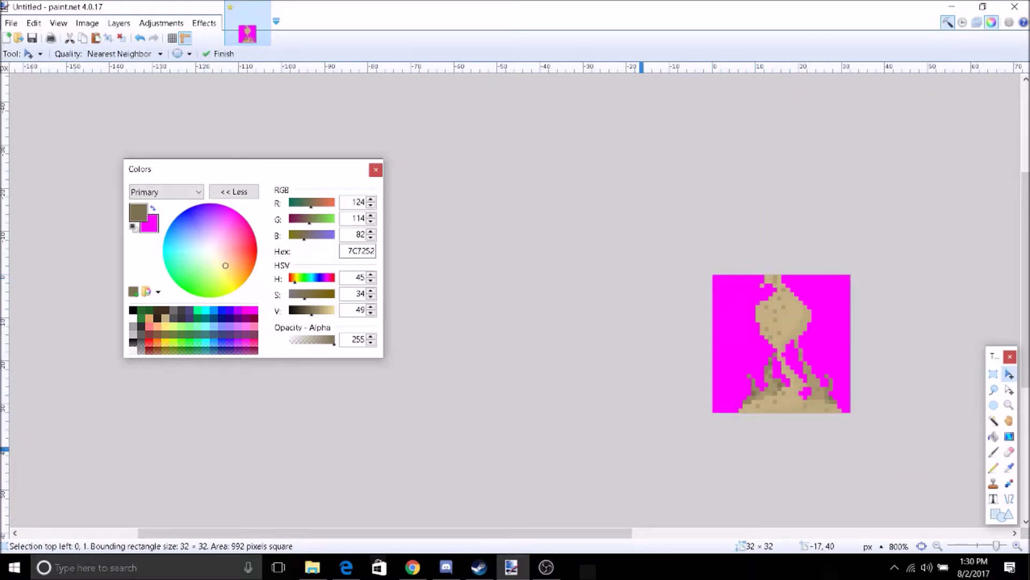
Step: Paint magenta over the leftover pixel row above the bulb's curled tip
{"action": "left_click", "coordinate": [1009, 404]}
{"action": "left_click", "coordinate": [834, 286]}
{"action": "left_click", "coordinate": [834, 285]}
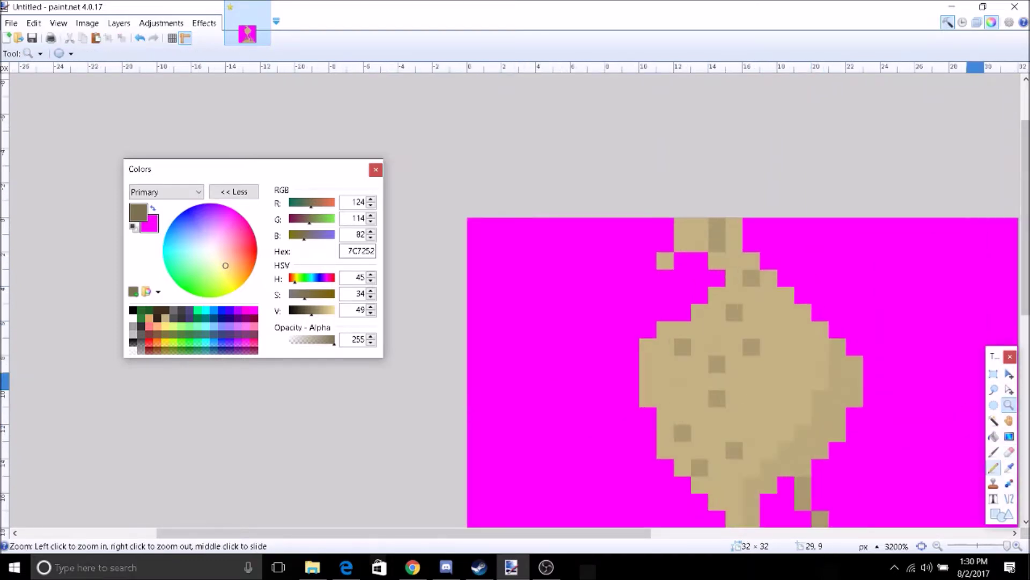
{"action": "left_click", "coordinate": [993, 467]}
{"action": "left_click_drag", "start_coordinate": [734, 226], "coordinate": [665, 226]}
Step: Set the primary color to gold C1A747, with hue 47, saturation 63 and value 76
{"action": "left_click_drag", "start_coordinate": [223, 260], "coordinate": [235, 289]}
{"action": "left_click", "coordinate": [329, 202]}
{"action": "left_click", "coordinate": [321, 219]}
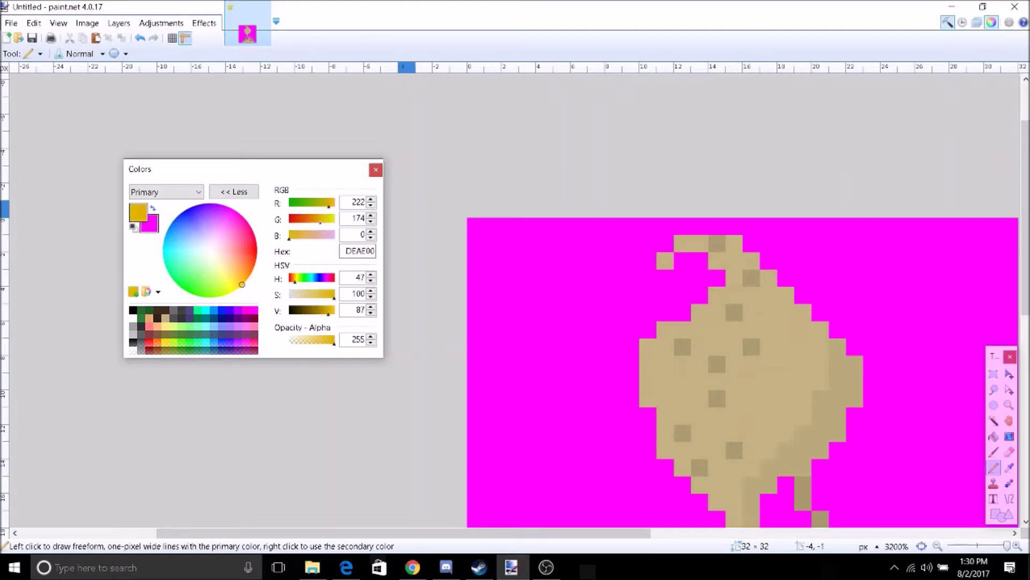
{"action": "left_click_drag", "start_coordinate": [329, 309], "coordinate": [318, 310]}
{"action": "left_click", "coordinate": [318, 294]}
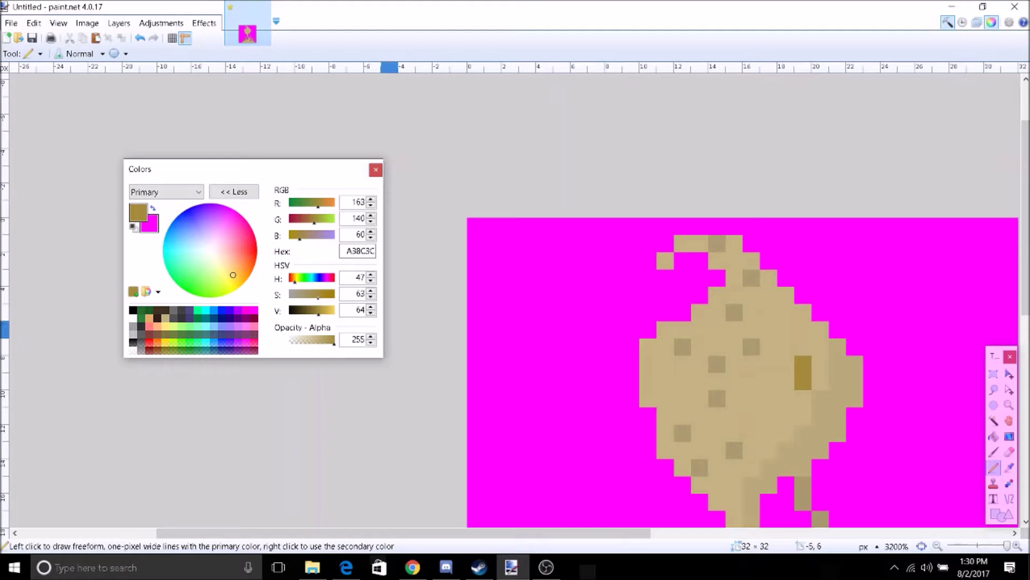
{"action": "left_click", "coordinate": [324, 309]}
Step: Paint a gold patch about 4 × 5 pixels with a notched lower edge on the bulb's right half
{"action": "left_click_drag", "start_coordinate": [803, 364], "coordinate": [803, 382]}
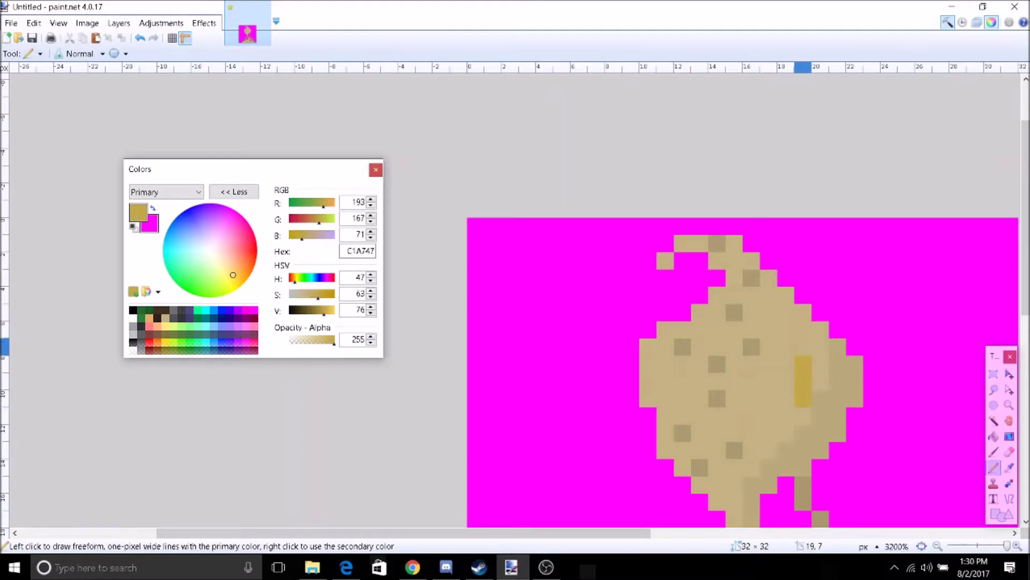
{"action": "mouse_move", "coordinate": [771, 417]}
{"action": "left_mouse_down"}
{"action": "mouse_move", "coordinate": [787, 364]}
{"action": "mouse_move", "coordinate": [771, 348]}
{"action": "left_mouse_up"}
{"action": "left_click", "coordinate": [751, 380]}
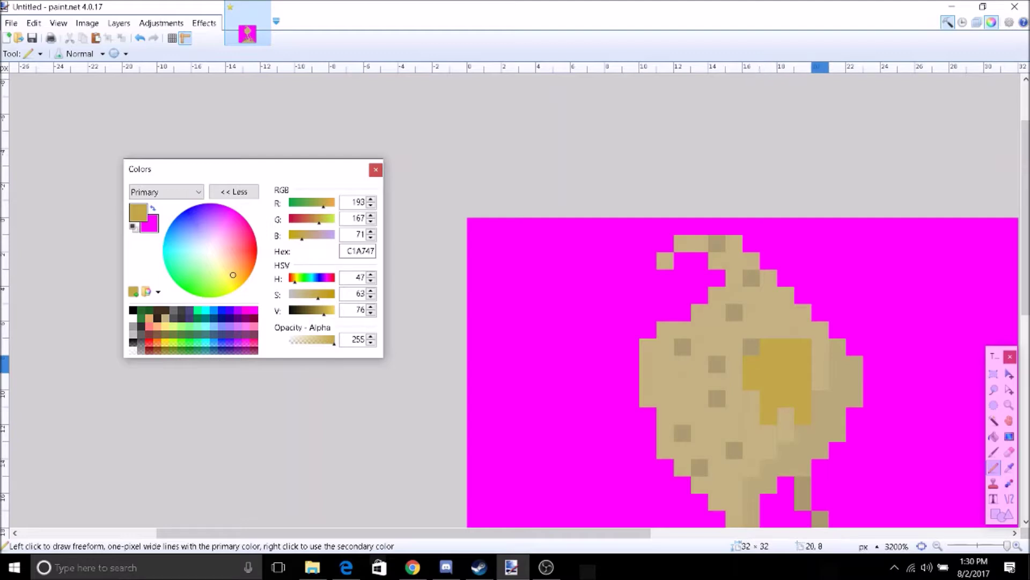
Step: Add a trail of C1A747 gold pixels down the bulb's lower part to the top of the stem
{"action": "scroll", "coordinate": [820, 365], "scroll_direction": "down", "scroll_amount": 3}
{"action": "left_click", "coordinate": [734, 304]}
{"action": "left_click_drag", "start_coordinate": [717, 338], "coordinate": [717, 355]}
{"action": "left_click", "coordinate": [734, 391]}
{"action": "scroll", "coordinate": [785, 370], "scroll_direction": "down", "scroll_amount": 3}
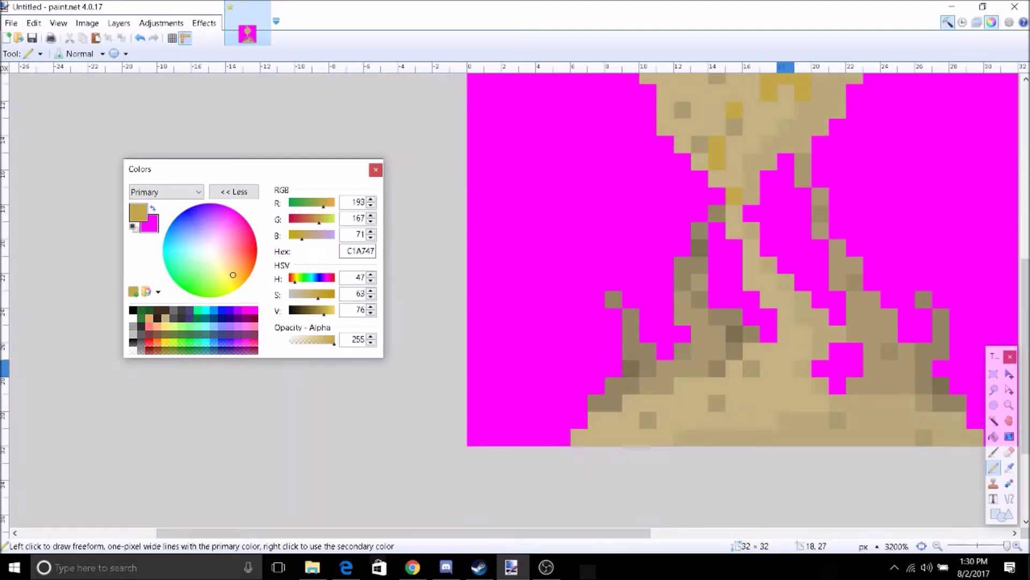
Step: Darken the gold to B29A42 and repaint the pixel trail between the lower bulb and the stem
{"action": "scroll", "coordinate": [424, 304], "scroll_direction": "up", "scroll_amount": 3}
{"action": "left_click", "coordinate": [321, 310]}
{"action": "left_click", "coordinate": [734, 304]}
{"action": "left_click", "coordinate": [717, 338]}
{"action": "left_click", "coordinate": [717, 355]}
{"action": "left_click", "coordinate": [734, 390]}
Step: Change the primary color to lilac B29ACF and paint two eye pixels in the gold patch
{"action": "scroll", "coordinate": [785, 429], "scroll_direction": "up", "scroll_amount": 3}
{"action": "scroll", "coordinate": [803, 428], "scroll_direction": "down", "scroll_amount": 2}
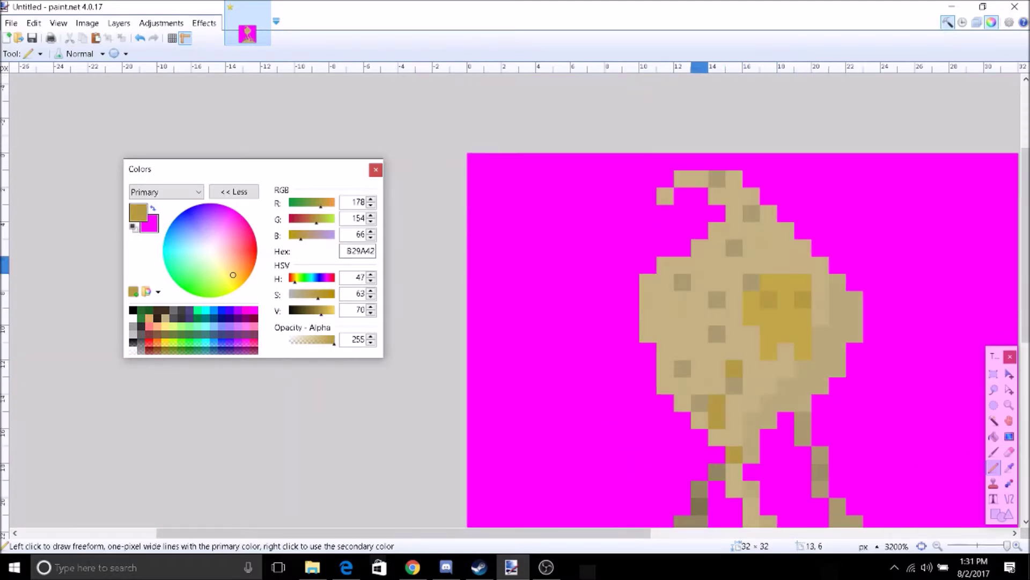
{"action": "left_click", "coordinate": [326, 235]}
{"action": "left_click", "coordinate": [803, 299]}
{"action": "left_click", "coordinate": [769, 299]}
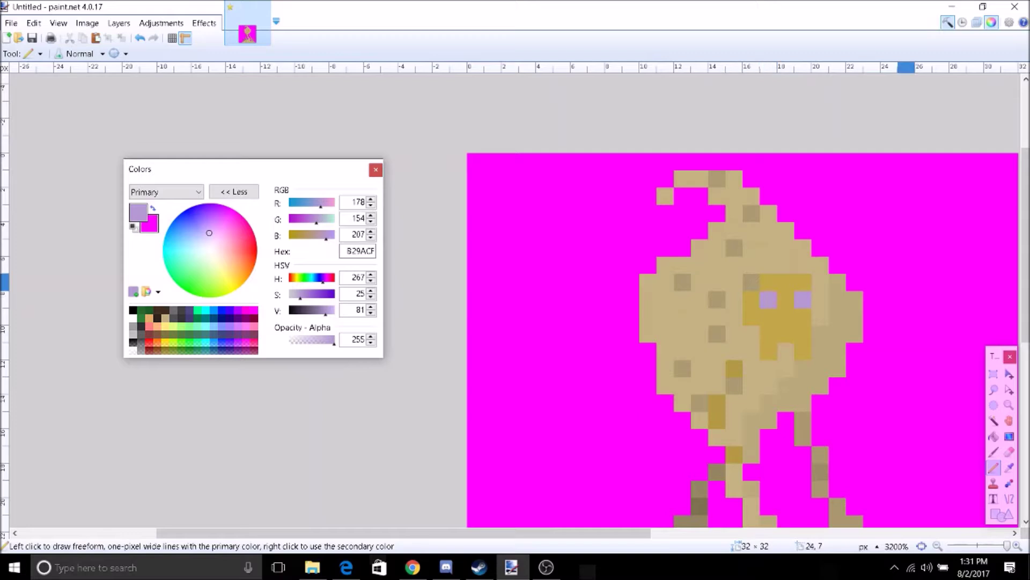
Step: Pick tan C2B280 from the bulb, lower its opacity to 50 and glaze it over the gold patch
{"action": "scroll", "coordinate": [769, 299], "scroll_direction": "down", "scroll_amount": 2}
{"action": "left_click", "coordinate": [1009, 467]}
{"action": "left_click", "coordinate": [854, 286]}
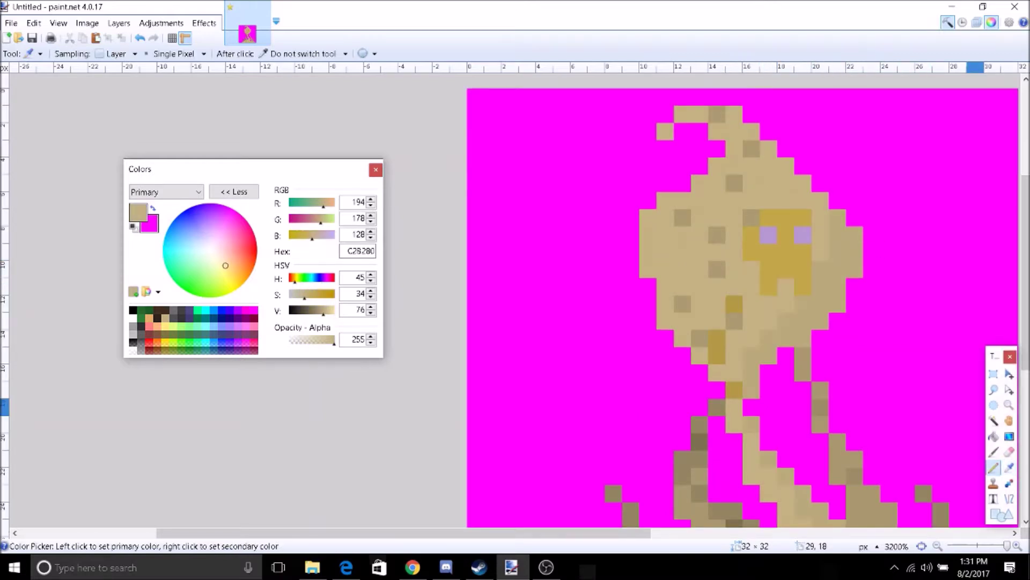
{"action": "left_click", "coordinate": [994, 467]}
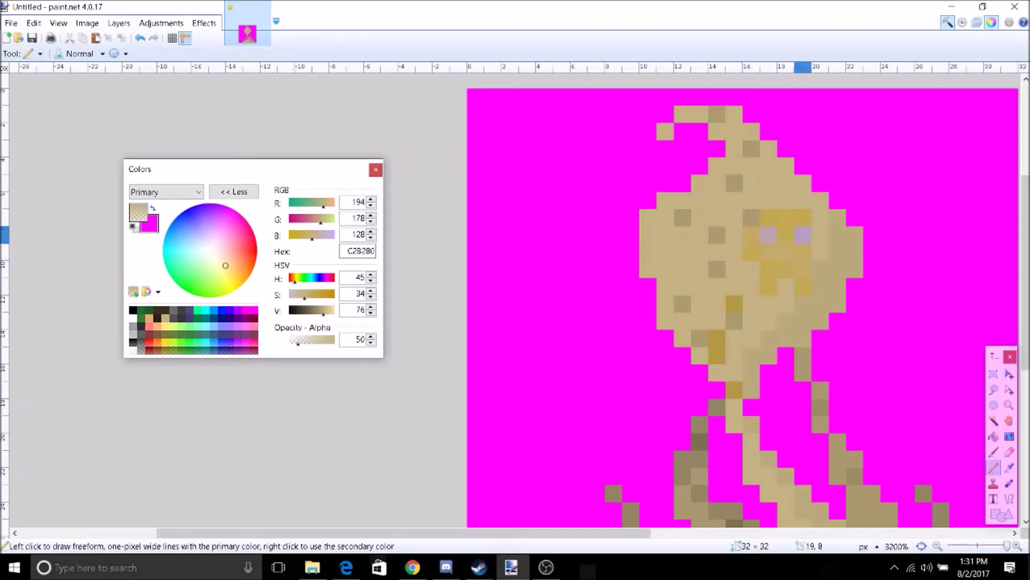
Step: Examine the whole sprite and its gold face at several zoom levels
{"action": "left_click", "coordinate": [1009, 405]}
{"action": "scroll", "coordinate": [874, 325], "scroll_direction": "down", "scroll_amount": 7}
{"action": "scroll", "coordinate": [862, 339], "scroll_direction": "up", "scroll_amount": 1}
{"action": "scroll", "coordinate": [859, 337], "scroll_direction": "up", "scroll_amount": 6}
{"action": "key", "text": "p"}
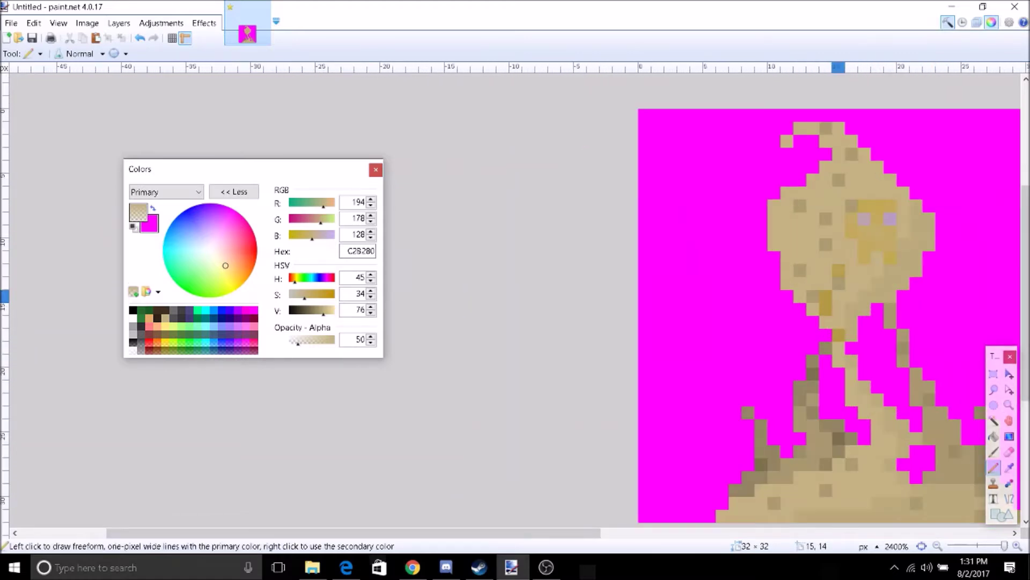
{"action": "key", "text": "z"}
{"action": "scroll", "coordinate": [827, 281], "scroll_direction": "down", "scroll_amount": 8}
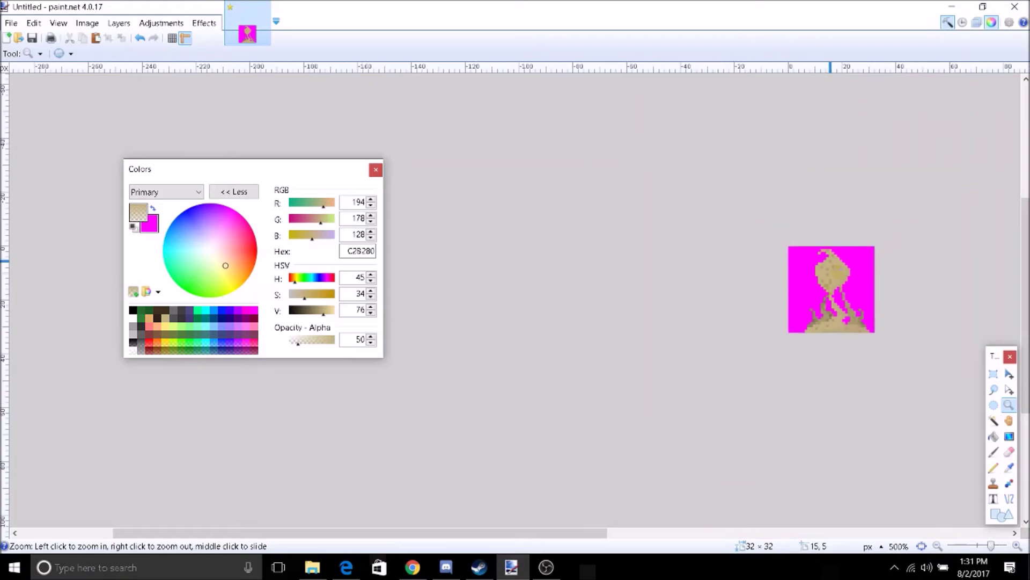
{"action": "scroll", "coordinate": [856, 296], "scroll_direction": "up", "scroll_amount": 8}
{"action": "scroll", "coordinate": [831, 329], "scroll_direction": "down", "scroll_amount": 5}
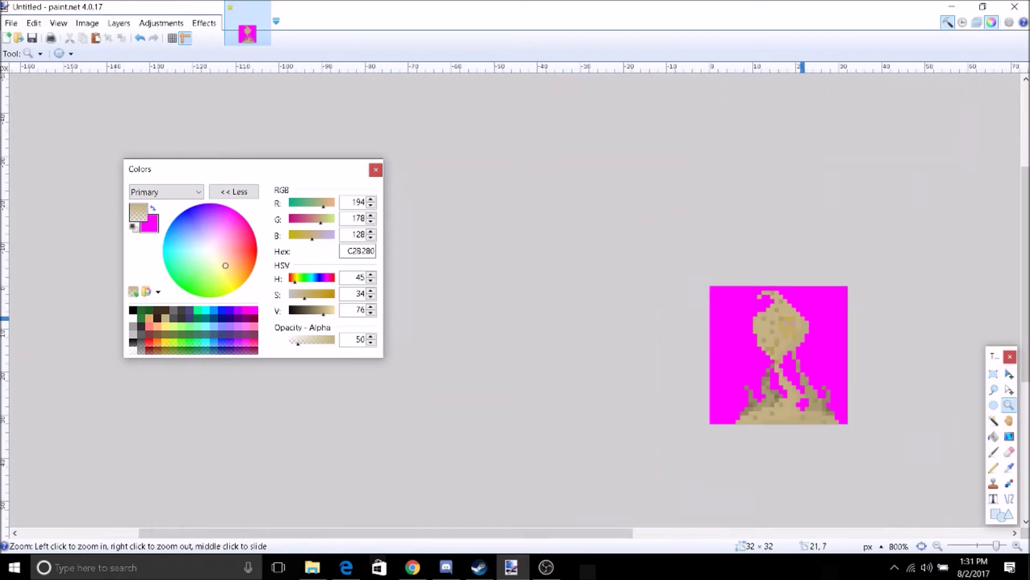
{"action": "scroll", "coordinate": [824, 377], "scroll_direction": "up", "scroll_amount": 6}
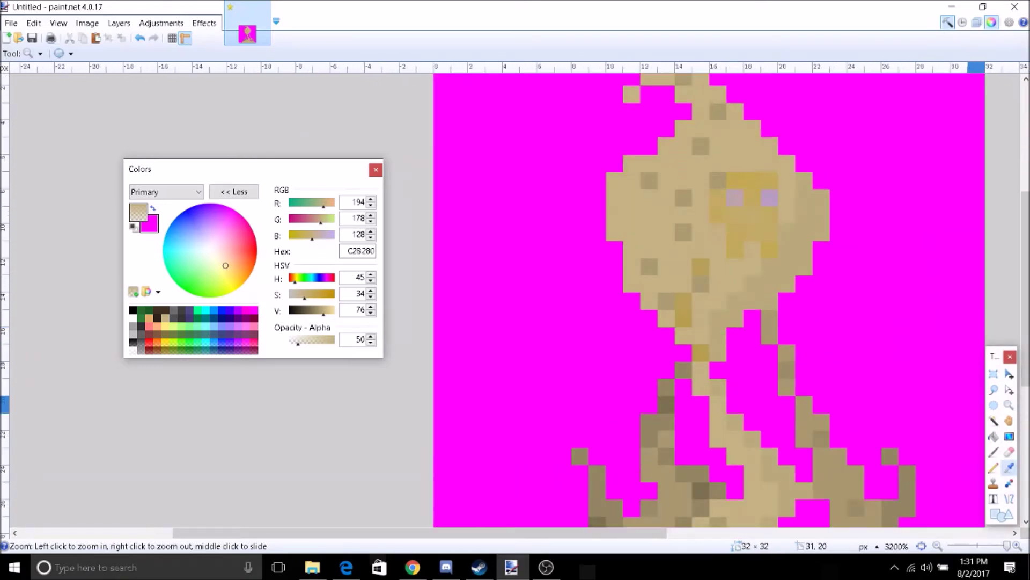
Step: Pick speckle color AA9C70 and add single speckles at the bulb's left edge, right edge and lower right
{"action": "key", "text": "k"}
{"action": "left_click", "coordinate": [701, 267]}
{"action": "key", "text": "p"}
{"action": "left_click_drag", "start_coordinate": [632, 232], "coordinate": [631, 215]}
{"action": "left_click", "coordinate": [141, 38]}
{"action": "left_click", "coordinate": [632, 214]}
{"action": "left_click", "coordinate": [770, 284]}
{"action": "left_click", "coordinate": [821, 215]}
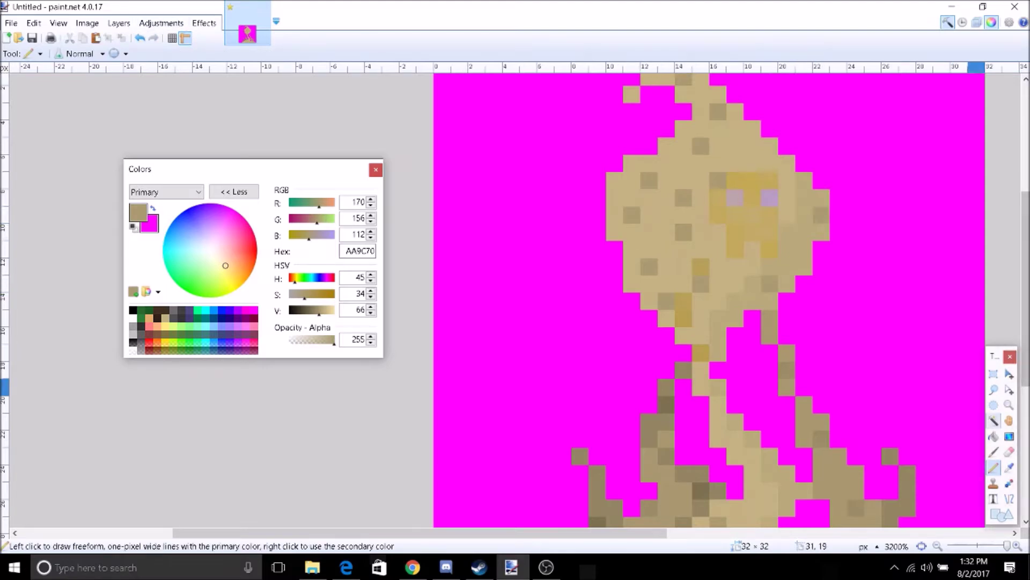
Step: Select all the AA9C70 speckles by color and recolor them with B2A375, a darkened version of the bulb's tan
{"action": "left_click", "coordinate": [994, 420]}
{"action": "left_click", "coordinate": [649, 180]}
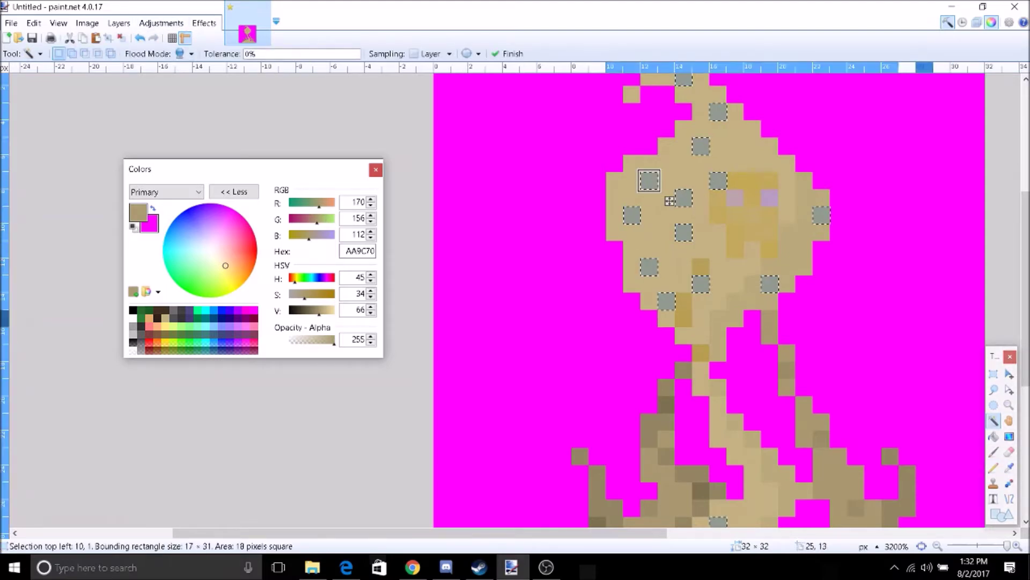
{"action": "key", "text": "k"}
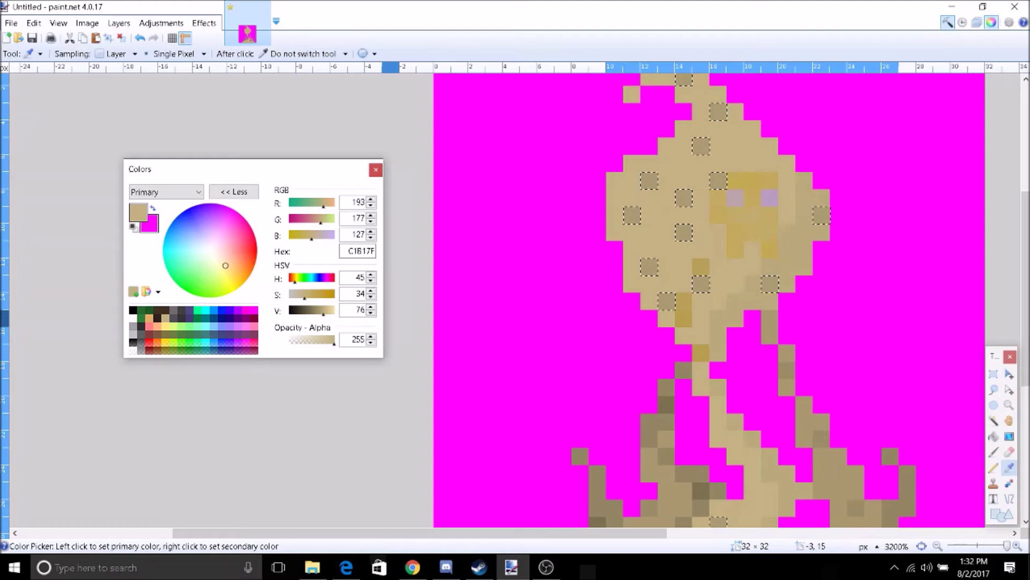
{"action": "left_click", "coordinate": [993, 421]}
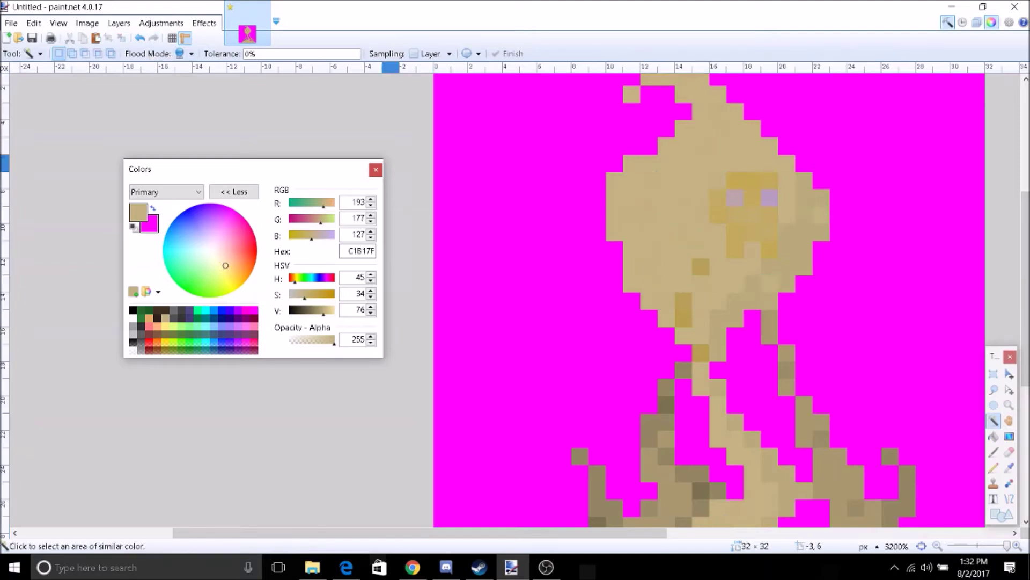
{"action": "left_click", "coordinate": [371, 313]}
{"action": "left_click", "coordinate": [371, 313]}
{"action": "left_click", "coordinate": [370, 313]}
{"action": "left_click", "coordinate": [371, 313]}
{"action": "left_click", "coordinate": [371, 313]}
{"action": "left_click", "coordinate": [371, 313]}
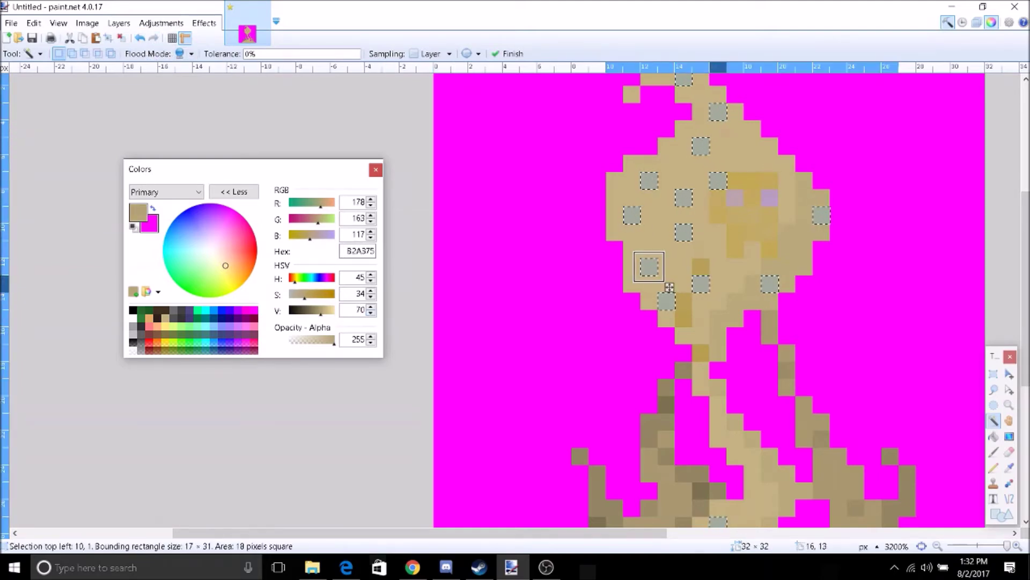
{"action": "key", "text": "ctrl+d"}
Step: Pick shade BAAA7A from the mound and paint two single pixels near the mound's center
{"action": "scroll", "coordinate": [982, 373], "scroll_direction": "down", "scroll_amount": 3}
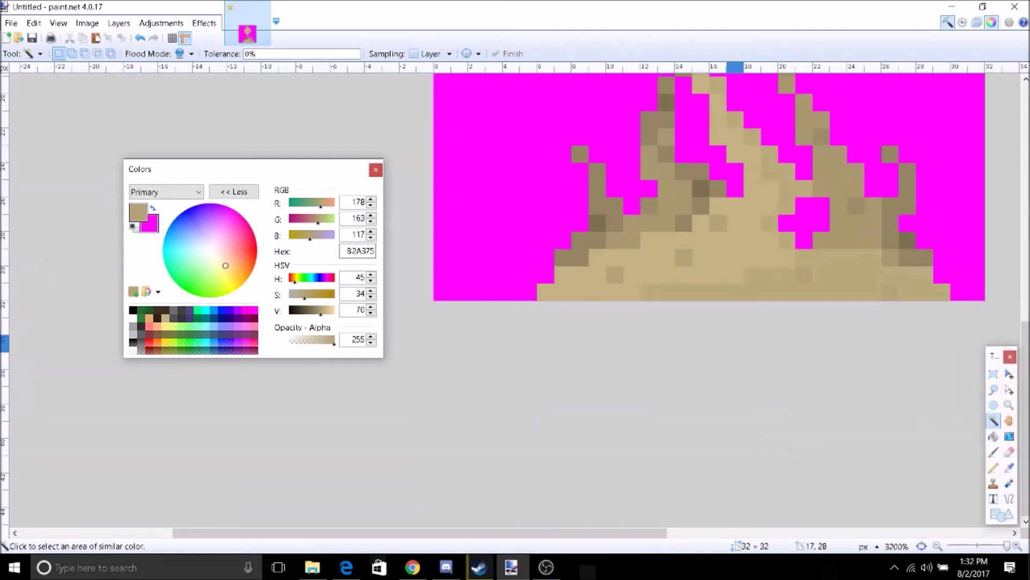
{"action": "scroll", "coordinate": [1005, 409], "scroll_direction": "down", "scroll_amount": 1}
{"action": "left_click", "coordinate": [1009, 467]}
{"action": "left_click", "coordinate": [839, 397]}
{"action": "left_click", "coordinate": [993, 468]}
{"action": "left_click", "coordinate": [718, 352]}
{"action": "left_click", "coordinate": [683, 386]}
Step: Add single BAAA7A pixels at the bulb's upper-left edge and upper right
{"action": "scroll", "coordinate": [683, 386], "scroll_direction": "up", "scroll_amount": 5}
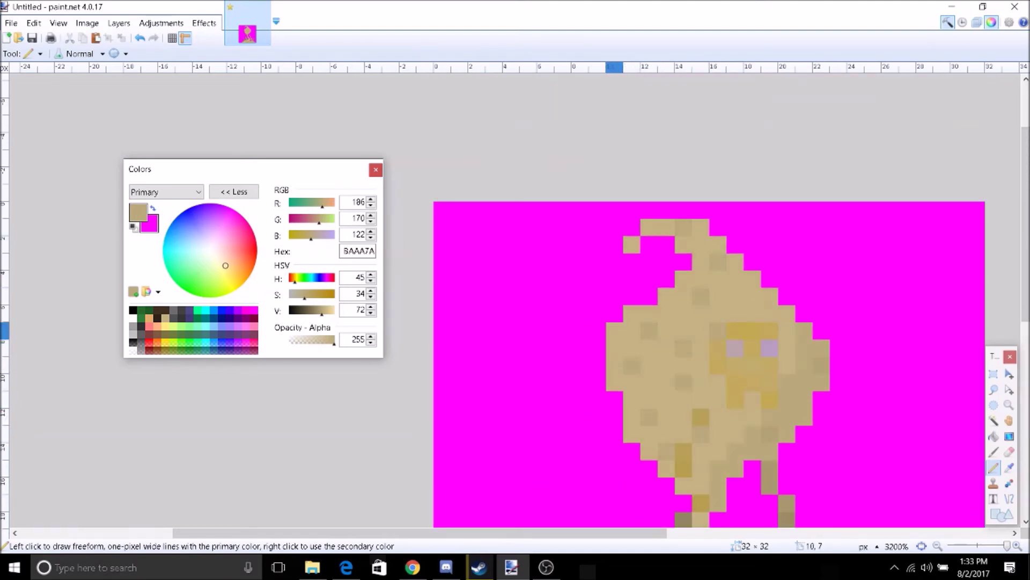
{"action": "left_click", "coordinate": [666, 296]}
{"action": "scroll", "coordinate": [697, 233], "scroll_direction": "down", "scroll_amount": 2}
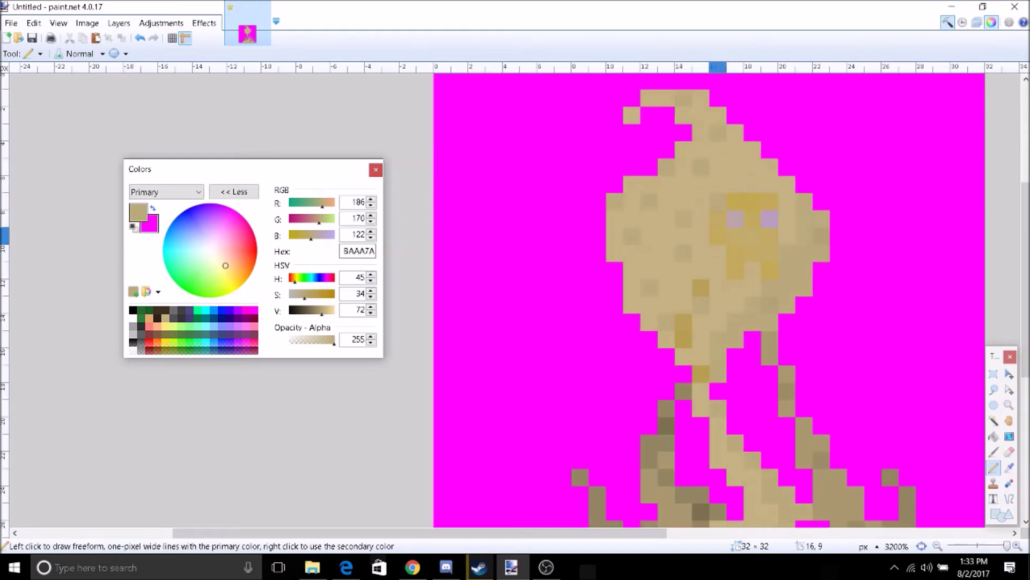
{"action": "left_click", "coordinate": [752, 167]}
Step: Inspect the softened speckles on the bulb and mound, both up close and at small size
{"action": "left_click", "coordinate": [1009, 405]}
{"action": "right_click", "coordinate": [791, 305]}
{"action": "scroll", "coordinate": [793, 301], "scroll_direction": "down", "scroll_amount": 9}
{"action": "scroll", "coordinate": [786, 328], "scroll_direction": "up", "scroll_amount": 11}
{"action": "scroll", "coordinate": [794, 326], "scroll_direction": "up", "scroll_amount": 3}
{"action": "scroll", "coordinate": [798, 326], "scroll_direction": "down", "scroll_amount": 6}
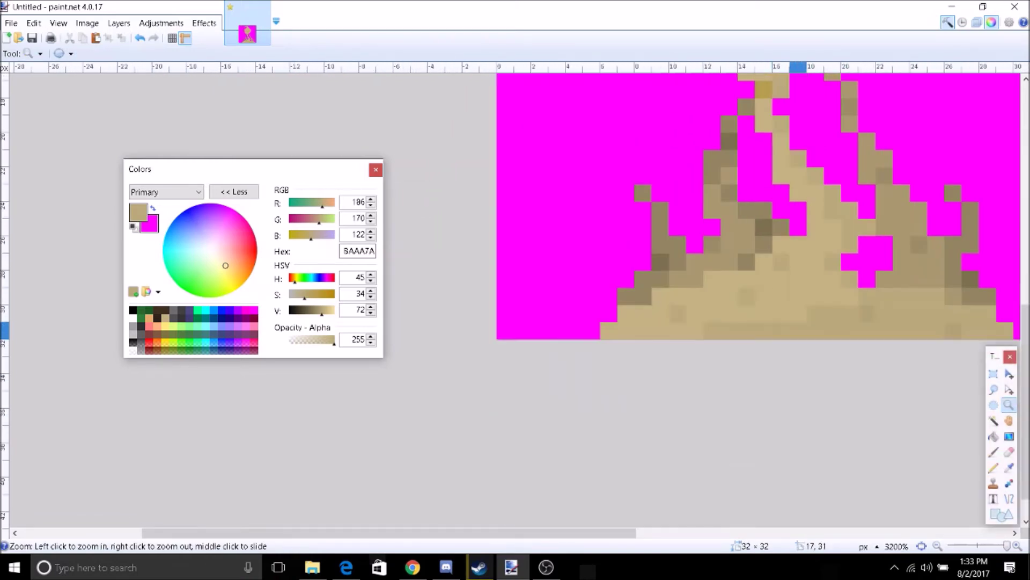
{"action": "key", "text": "p"}
{"action": "scroll", "coordinate": [781, 175], "scroll_direction": "down", "scroll_amount": 1}
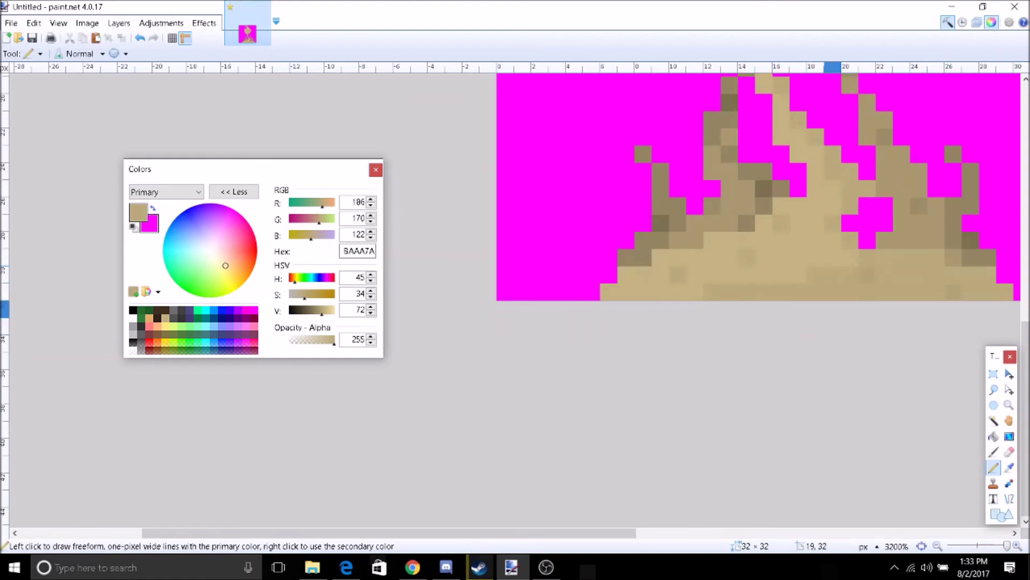
{"action": "scroll", "coordinate": [867, 258], "scroll_direction": "up", "scroll_amount": 5}
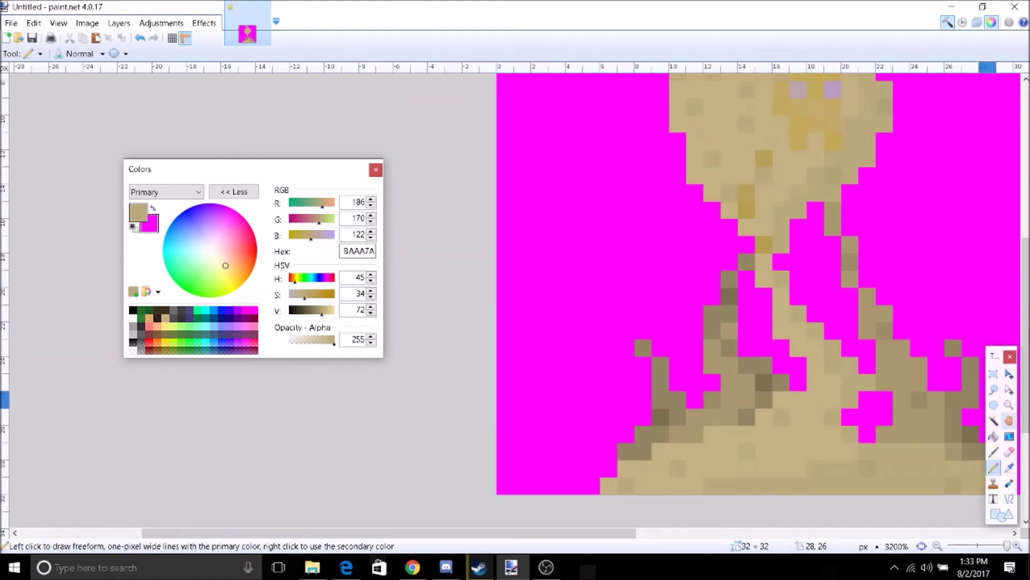
{"action": "left_click", "coordinate": [1009, 406]}
{"action": "scroll", "coordinate": [881, 291], "scroll_direction": "down", "scroll_amount": 8}
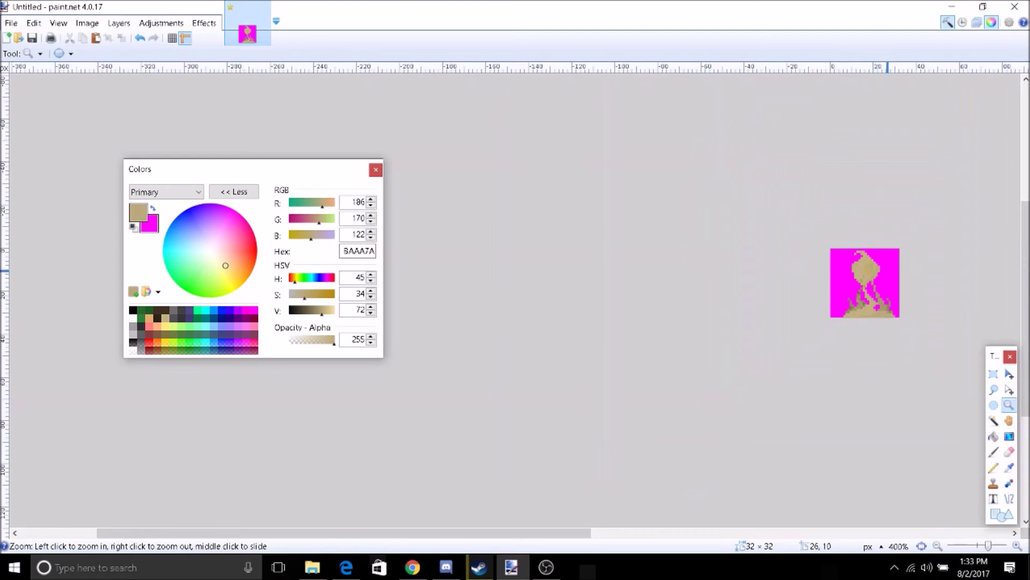
{"action": "scroll", "coordinate": [880, 285], "scroll_direction": "up", "scroll_amount": 6}
{"action": "scroll", "coordinate": [915, 285], "scroll_direction": "up", "scroll_amount": 2}
{"action": "scroll", "coordinate": [512, 454], "scroll_direction": "right", "scroll_amount": 4}
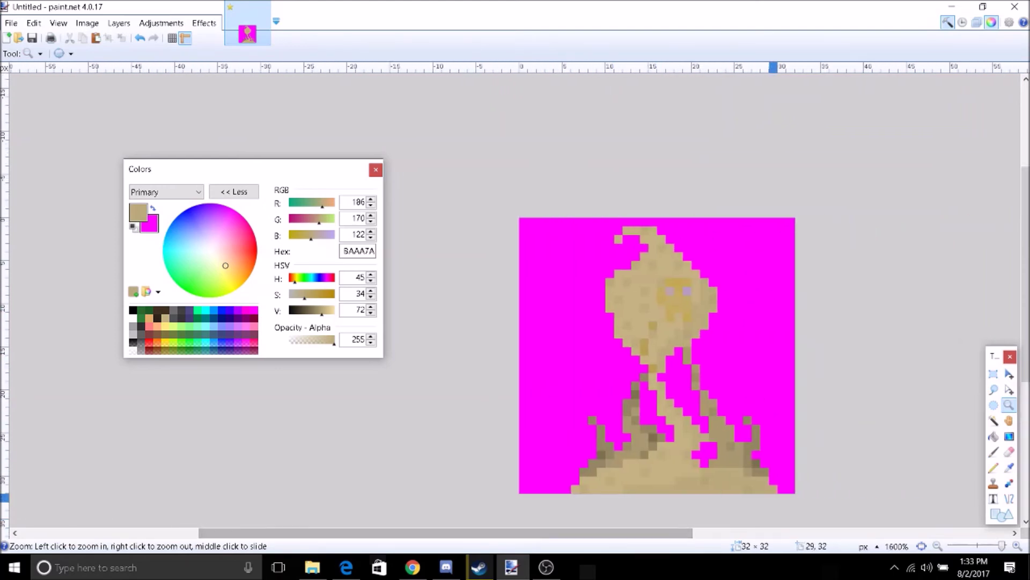
Step: Select the area around the figure, shift it two pixels left and clear the selection
{"action": "left_click", "coordinate": [993, 374]}
{"action": "left_click_drag", "start_coordinate": [562, 198], "coordinate": [911, 533]}
{"action": "key", "text": "m"}
{"action": "key", "text": "Left"}
{"action": "key", "text": "Left"}
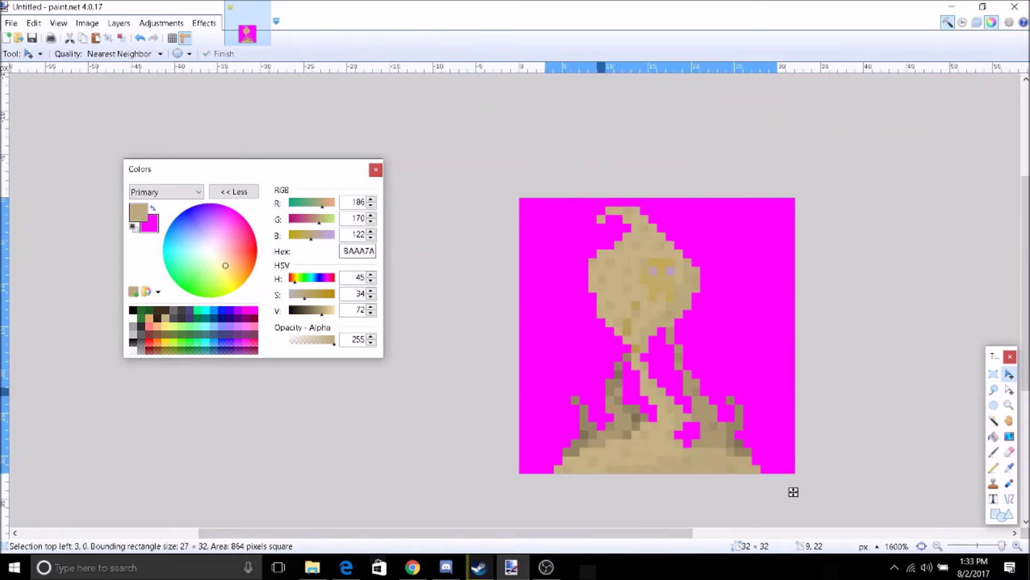
{"action": "key", "text": "ctrl+d"}
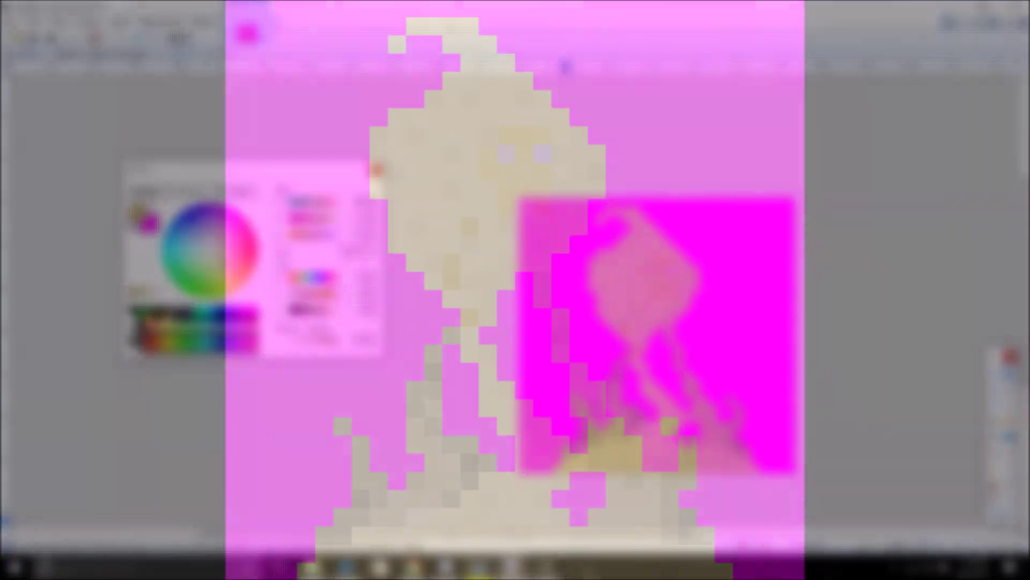